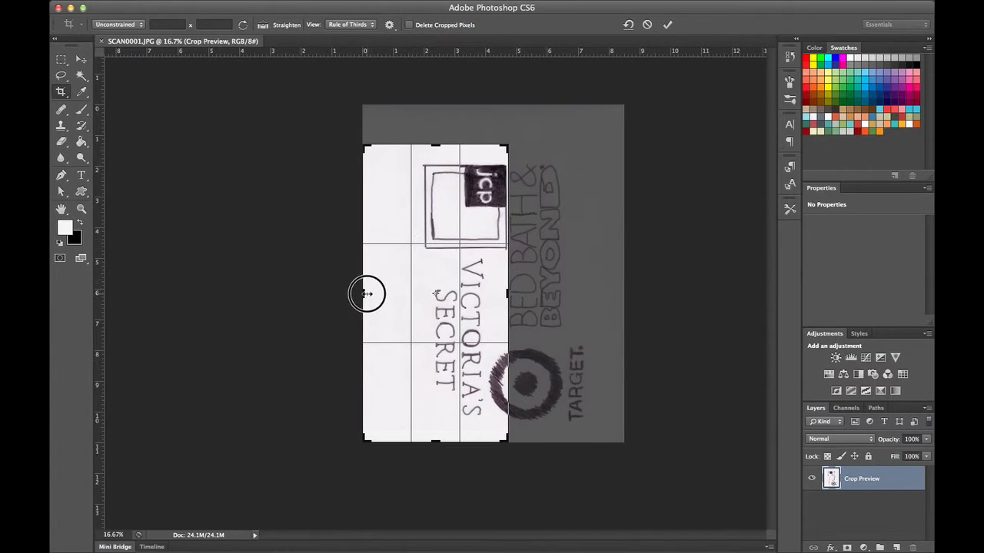
Crop the scan tightly around the jcp and Victoria's Secret logo sketches
{"action": "left_click_drag", "start_coordinate": [367, 292], "coordinate": [390, 289]}
{"action": "left_click_drag", "start_coordinate": [435, 145], "coordinate": [434, 153]}
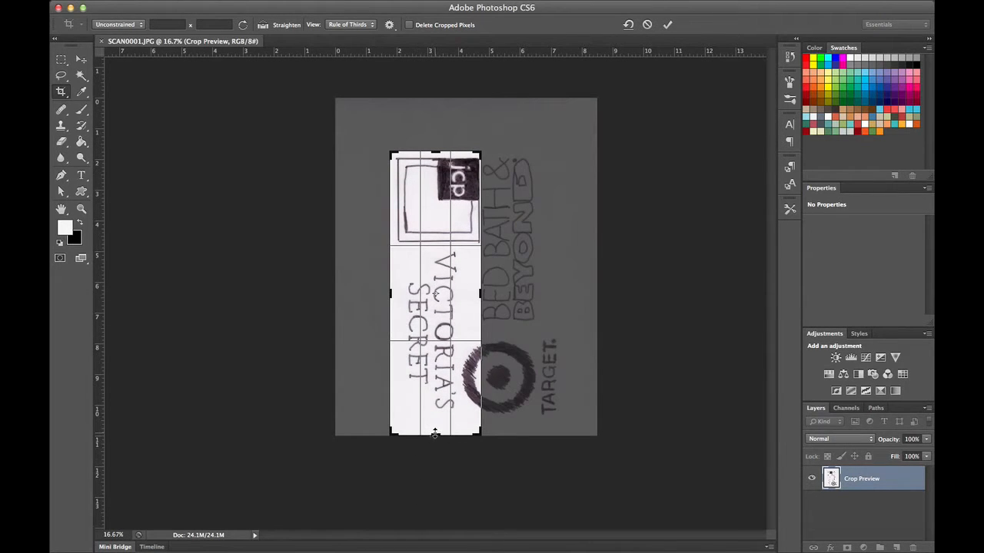
{"action": "left_click_drag", "start_coordinate": [435, 434], "coordinate": [430, 422]}
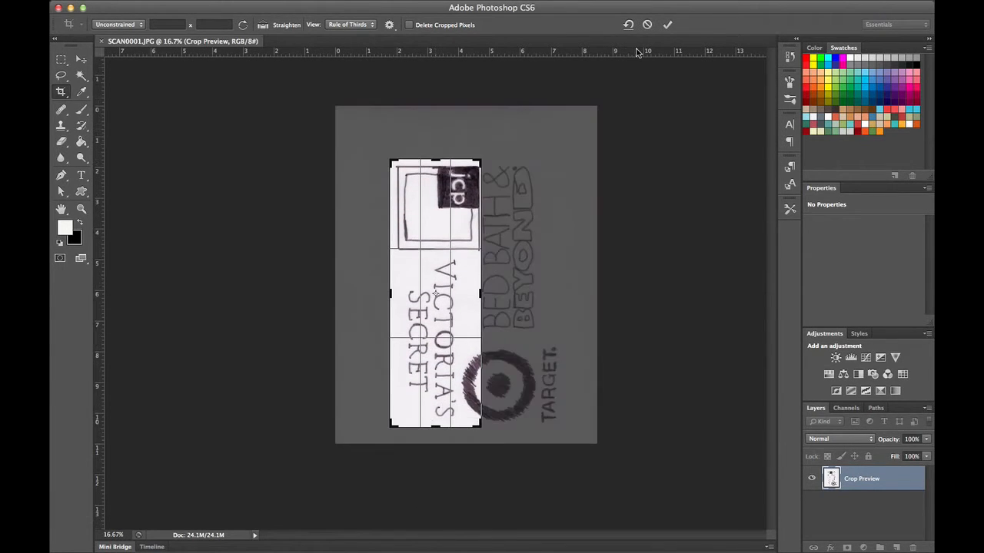
{"action": "left_click", "coordinate": [668, 24]}
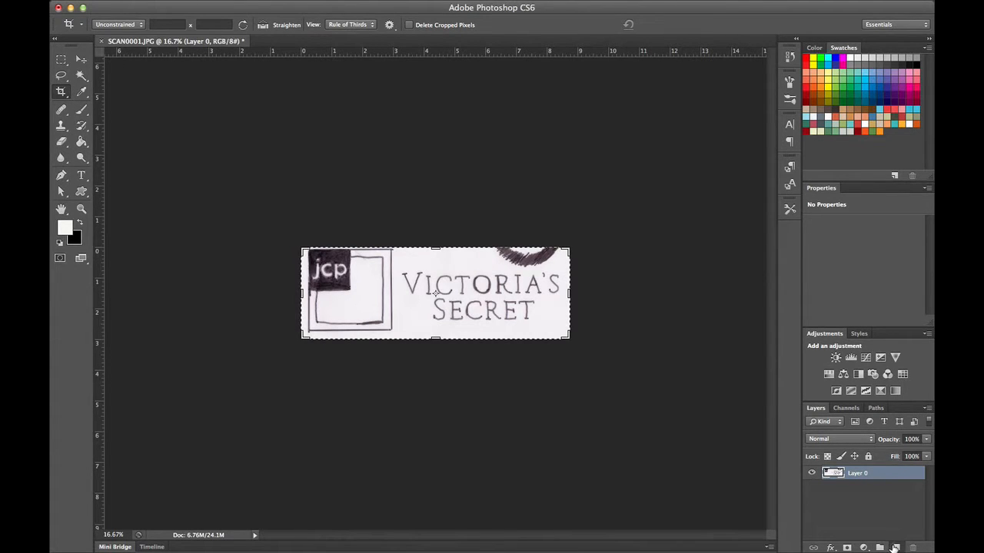
Add a new layer beneath the scanned logos and fill it with white
{"action": "left_click", "coordinate": [896, 548]}
{"action": "left_click", "coordinate": [871, 476]}
{"action": "left_click_drag", "start_coordinate": [871, 476], "coordinate": [869, 495]}
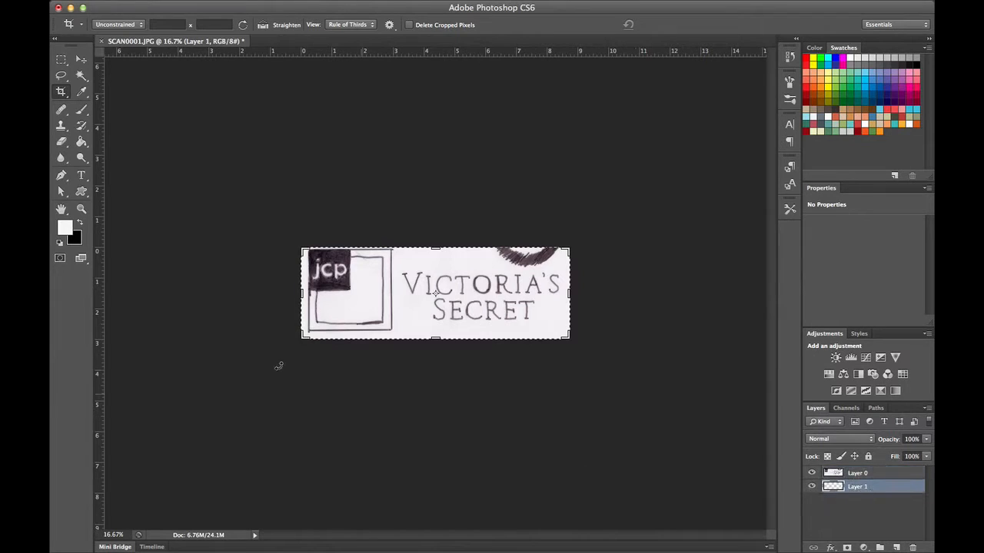
{"action": "left_click", "coordinate": [82, 141]}
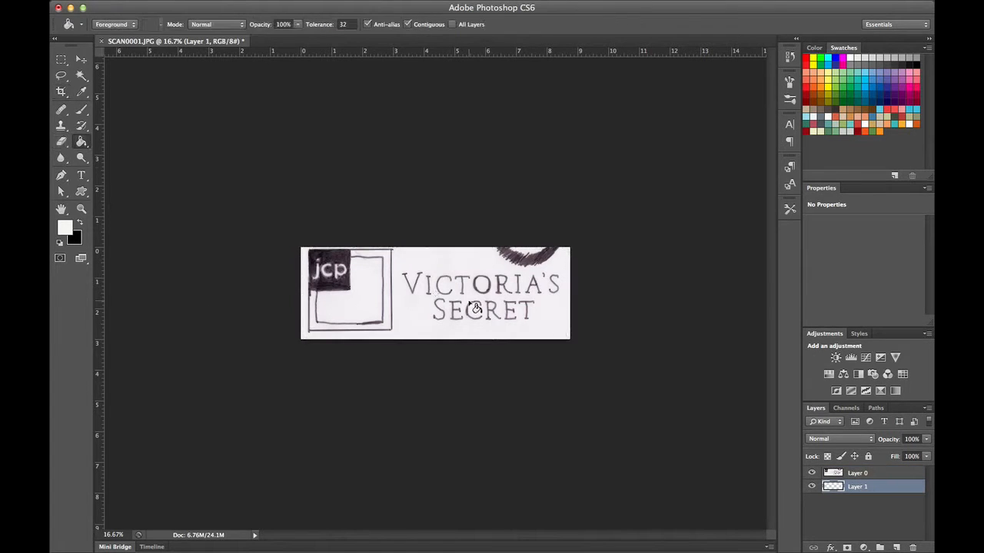
{"action": "left_click", "coordinate": [419, 307]}
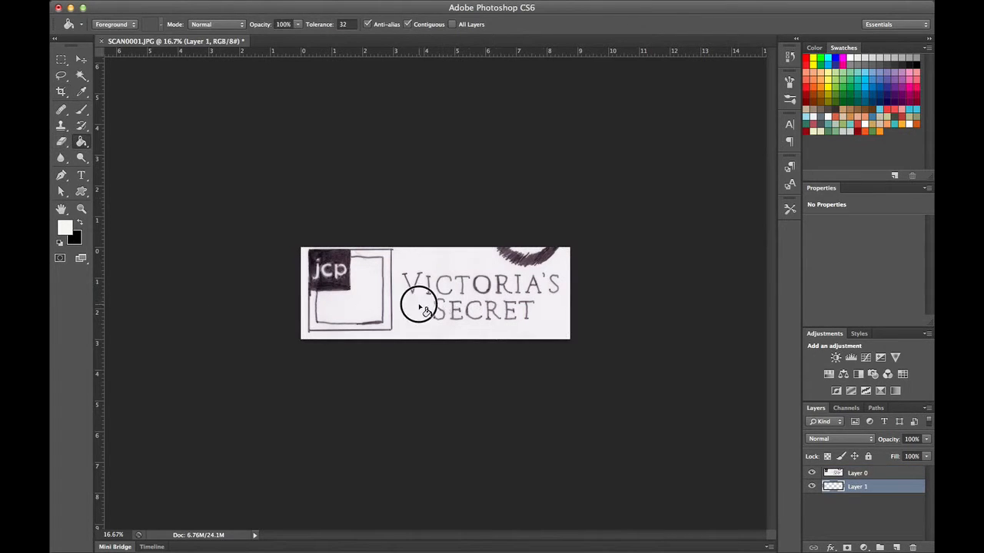
Erase the leftover arc of the Target logo above the Victoria's Secret lettering on Layer 0
{"action": "left_click", "coordinate": [849, 474]}
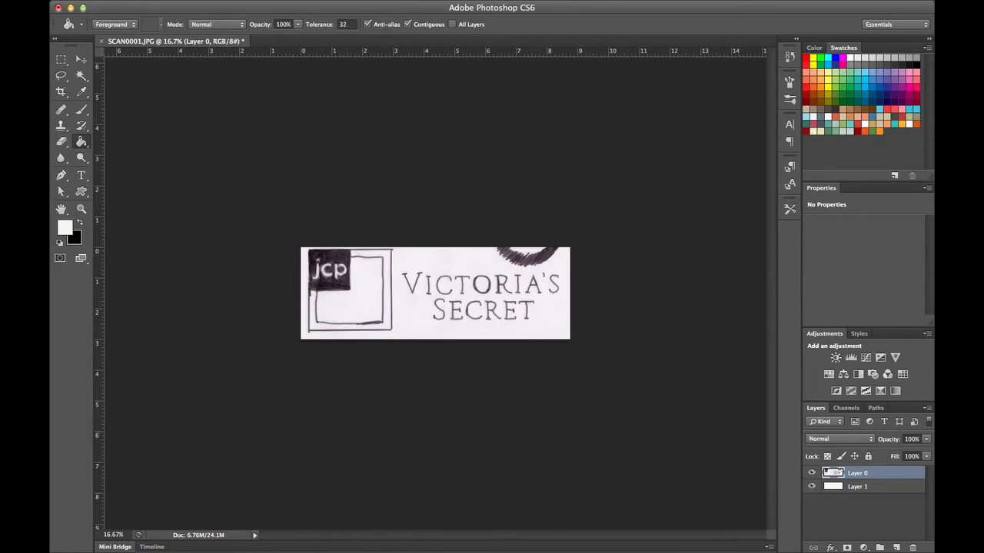
{"action": "left_click", "coordinate": [62, 141]}
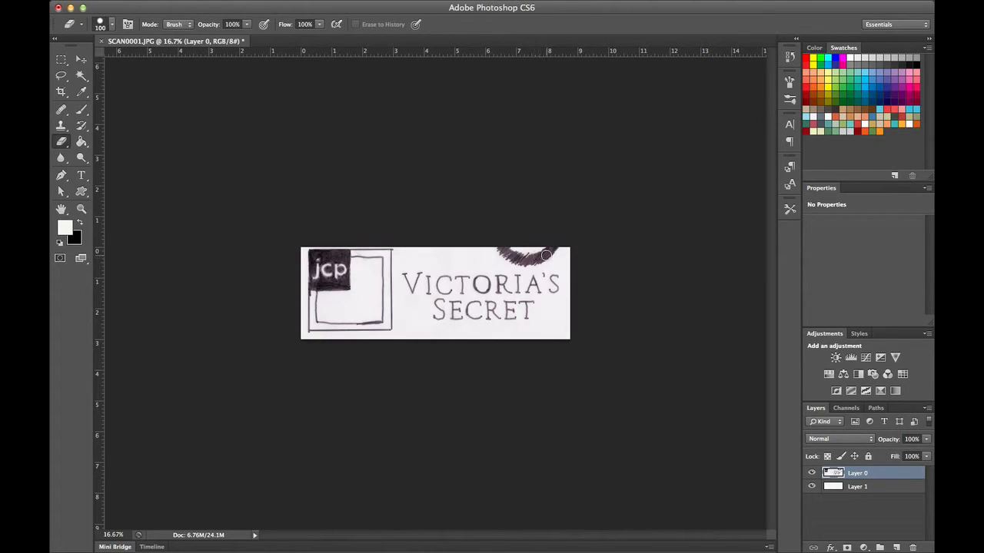
{"action": "mouse_move", "coordinate": [551, 252]}
{"action": "left_mouse_down"}
{"action": "mouse_move", "coordinate": [490, 248]}
{"action": "mouse_move", "coordinate": [550, 256]}
{"action": "mouse_move", "coordinate": [511, 259]}
{"action": "mouse_move", "coordinate": [526, 261]}
{"action": "mouse_move", "coordinate": [554, 247]}
{"action": "mouse_move", "coordinate": [519, 257]}
{"action": "mouse_move", "coordinate": [536, 261]}
{"action": "mouse_move", "coordinate": [548, 258]}
{"action": "mouse_move", "coordinate": [526, 260]}
{"action": "mouse_move", "coordinate": [544, 249]}
{"action": "mouse_move", "coordinate": [502, 256]}
{"action": "mouse_move", "coordinate": [526, 266]}
{"action": "left_mouse_up"}
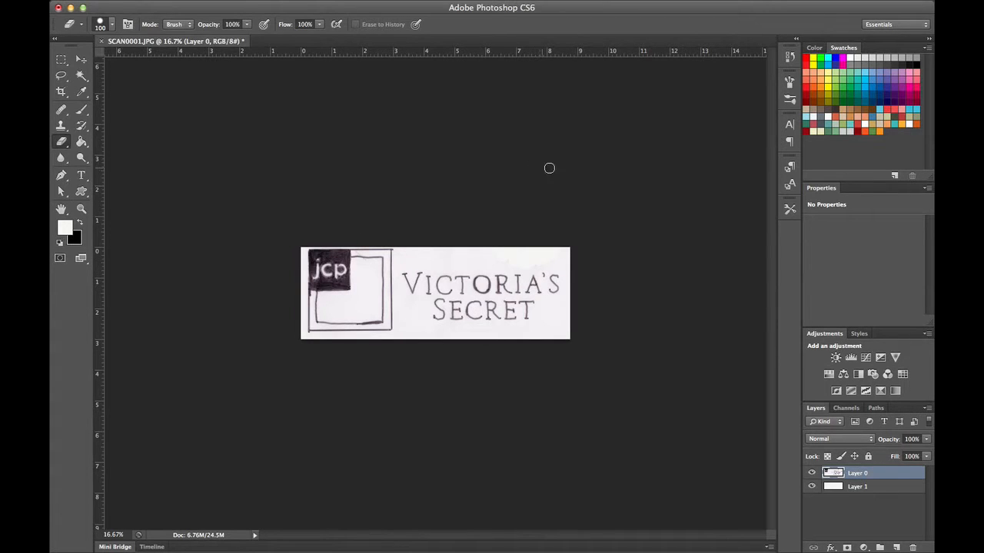
Add a Brightness/Contrast adjustment with brightness 68 and contrast -32, and a Levels adjustment with the black point raised strongly
{"action": "left_click", "coordinate": [836, 357]}
{"action": "left_click_drag", "start_coordinate": [863, 255], "coordinate": [830, 279]}
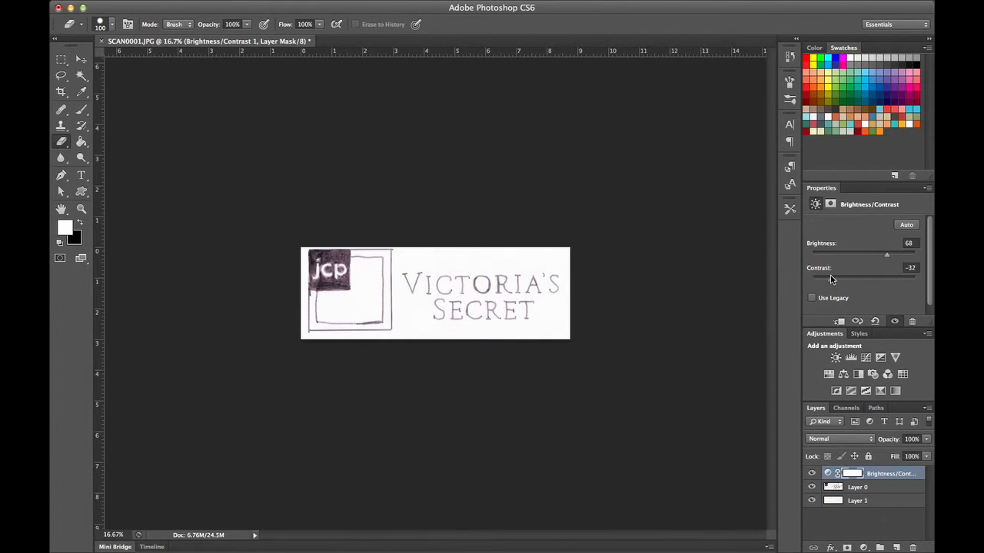
{"action": "left_click", "coordinate": [851, 357]}
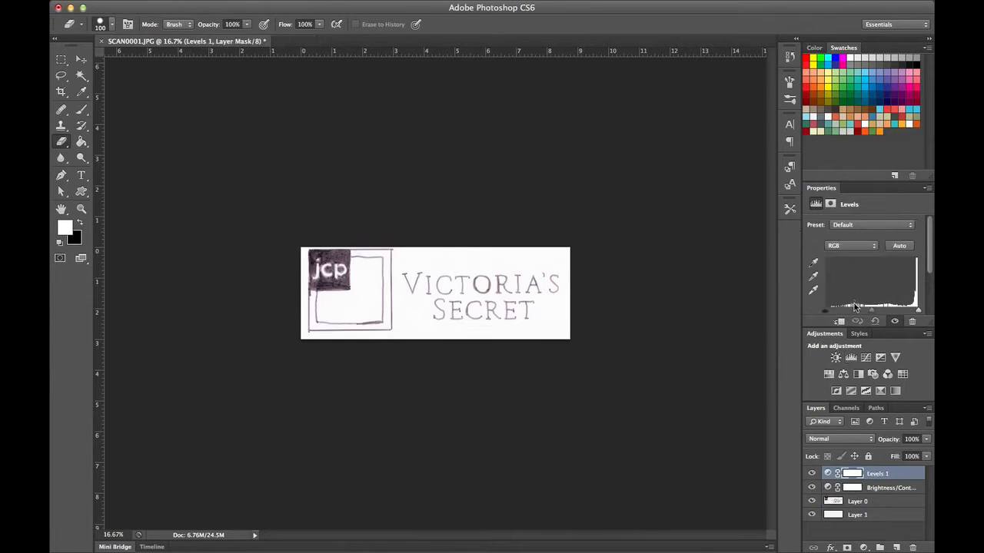
{"action": "mouse_move", "coordinate": [825, 311]}
{"action": "left_mouse_down"}
{"action": "mouse_move", "coordinate": [910, 305]}
{"action": "mouse_move", "coordinate": [862, 306]}
{"action": "mouse_move", "coordinate": [888, 306]}
{"action": "left_mouse_up"}
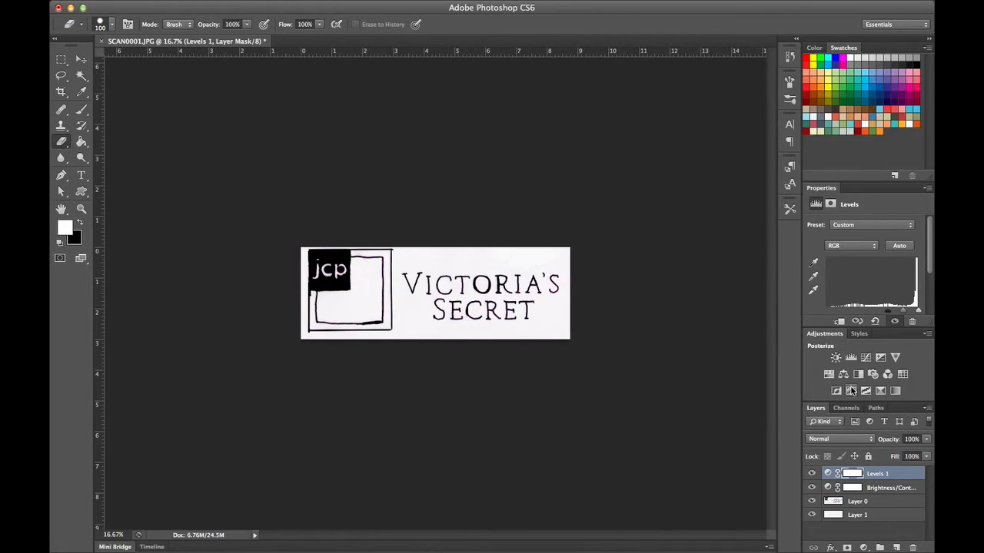
Add a Curves adjustment layer that darkens the midtones, with a curve point at input 112 and output 74
{"action": "left_click", "coordinate": [865, 357]}
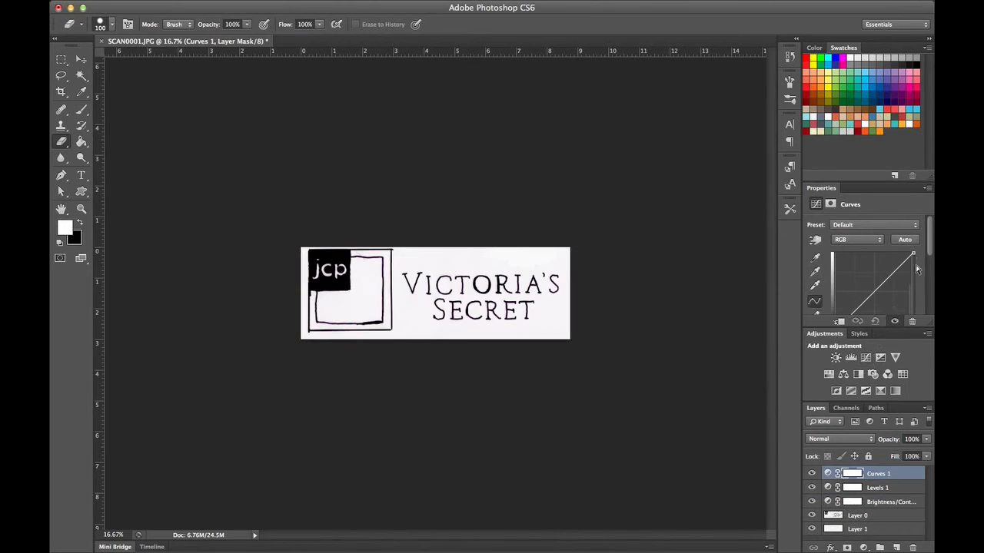
{"action": "scroll", "coordinate": [851, 311], "scroll_direction": "down", "scroll_amount": 3}
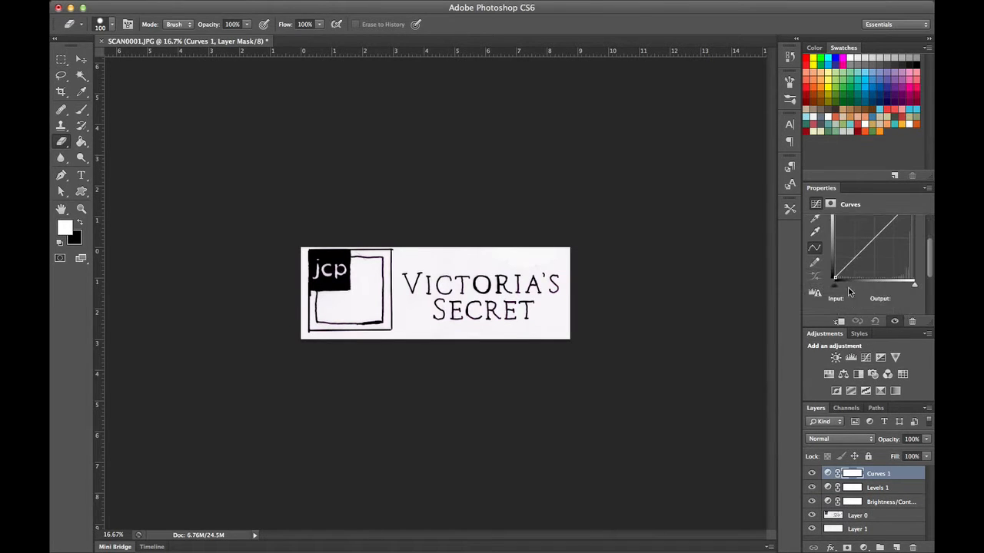
{"action": "left_click", "coordinate": [848, 268]}
{"action": "left_click_drag", "start_coordinate": [847, 266], "coordinate": [869, 255]}
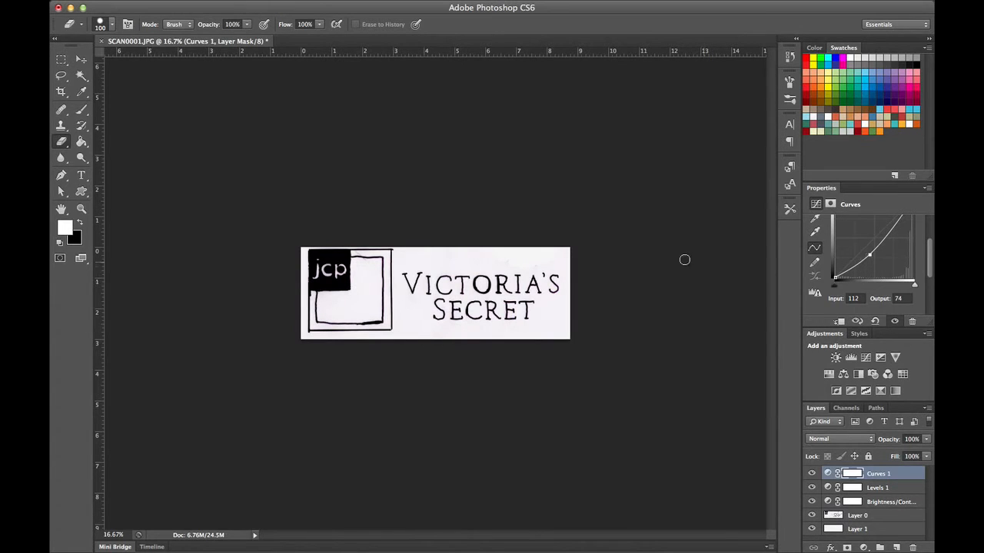
Toggle the Curves adjustment to compare its effect, leave it hidden and delete its layer mask
{"action": "left_click", "coordinate": [811, 473]}
{"action": "left_click", "coordinate": [810, 474]}
{"action": "left_click", "coordinate": [811, 473]}
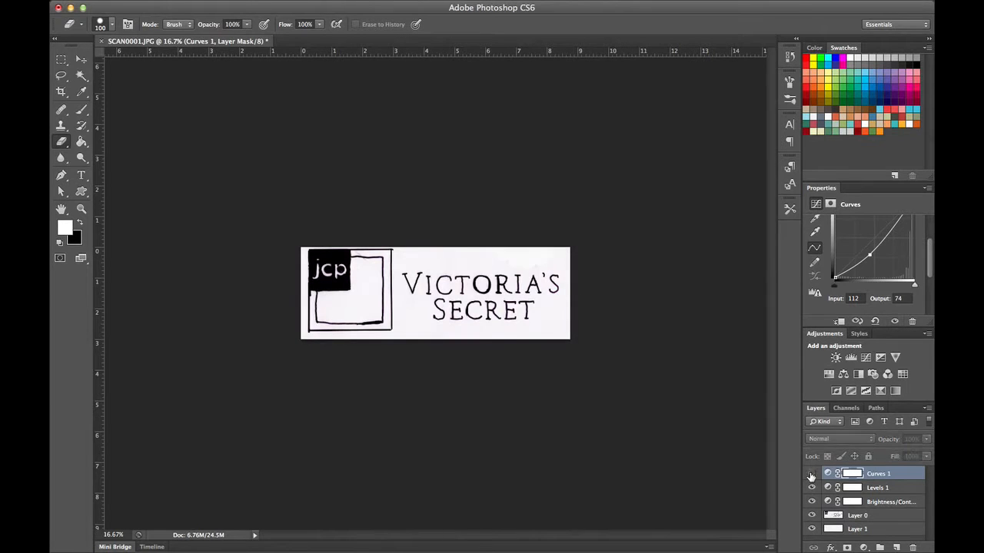
{"action": "left_click", "coordinate": [912, 547]}
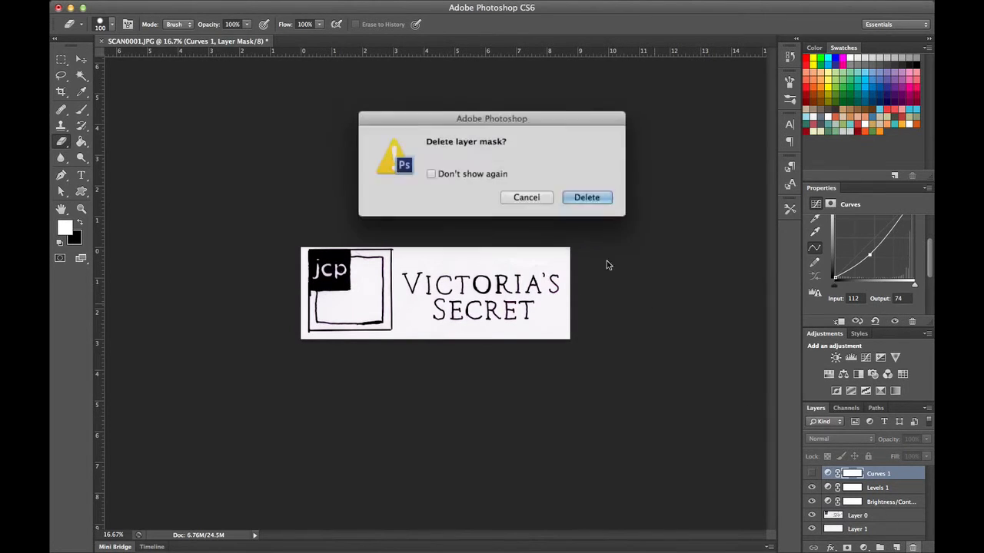
{"action": "left_click", "coordinate": [592, 198]}
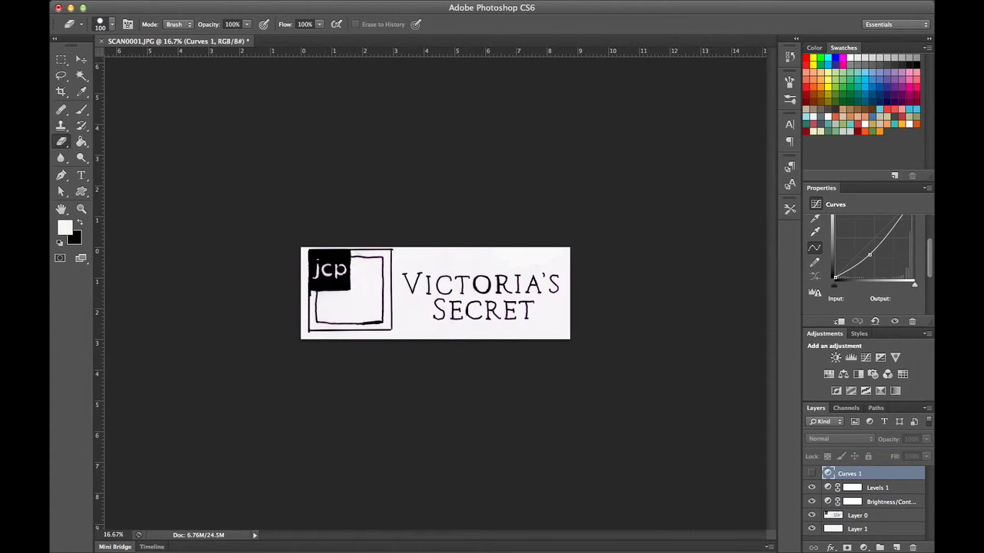
Save the document in Photoshop format as "jcp vs.psd" in the postcard project folder in Dropbox
{"action": "key", "text": "super+shift+s"}
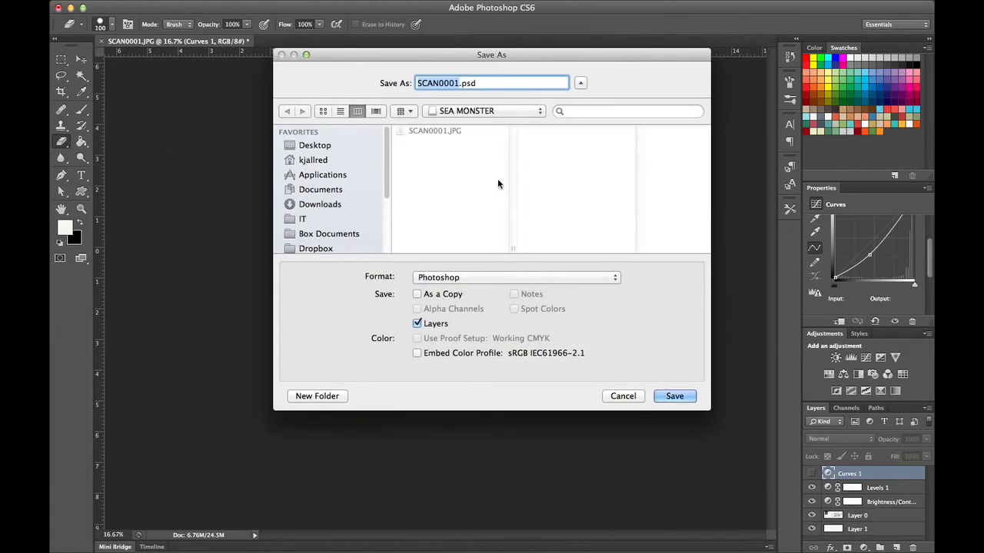
{"action": "scroll", "coordinate": [336, 204], "scroll_direction": "down", "scroll_amount": 4}
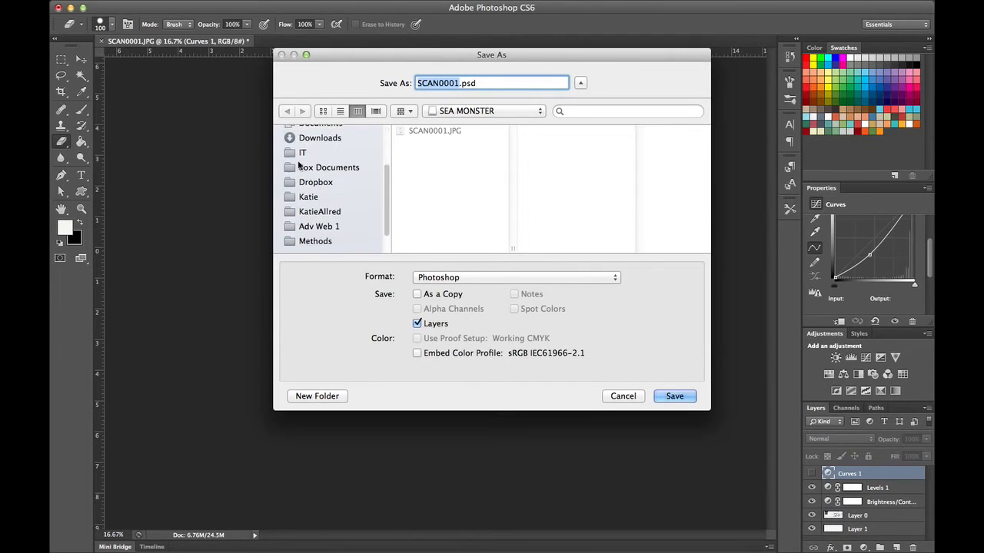
{"action": "left_click", "coordinate": [315, 185]}
{"action": "scroll", "coordinate": [469, 192], "scroll_direction": "down", "scroll_amount": 4}
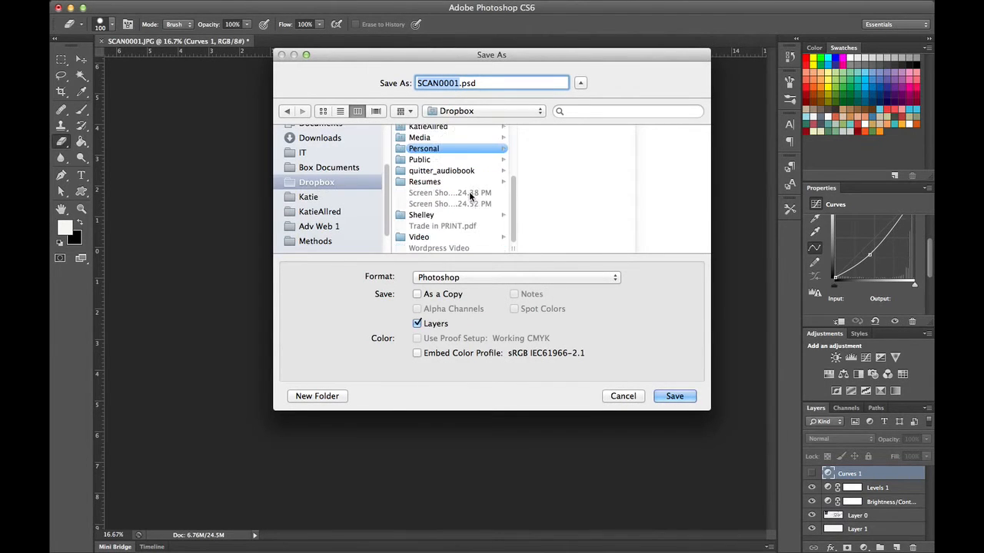
{"action": "left_click", "coordinate": [438, 214]}
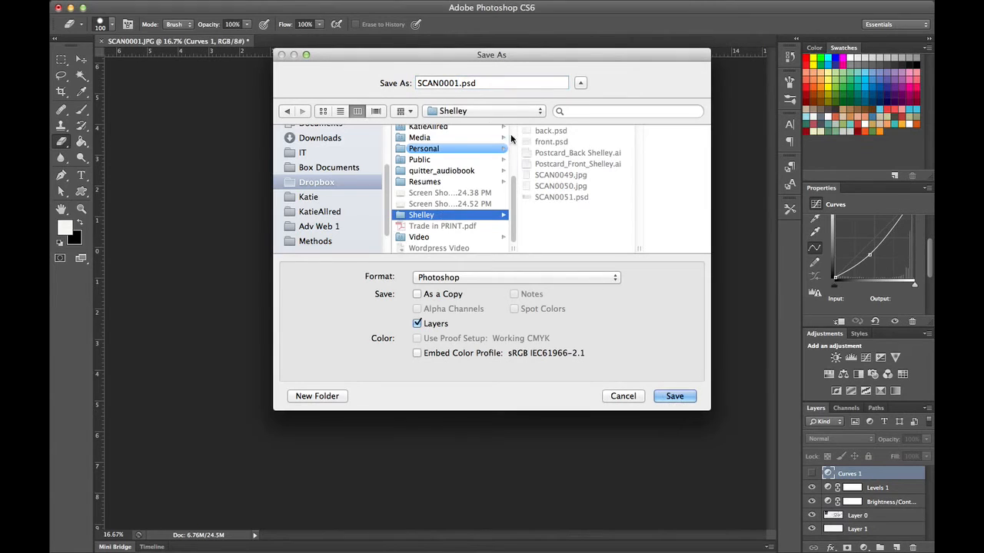
{"action": "double_click", "coordinate": [454, 82]}
{"action": "type", "text": "jc"}
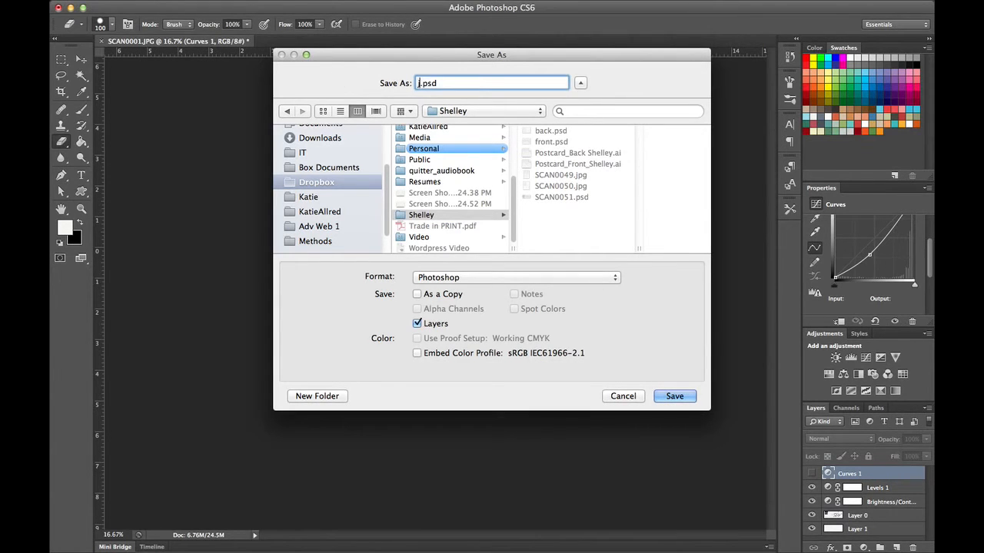
{"action": "type", "text": "p-vs"}
{"action": "key", "text": "Return"}
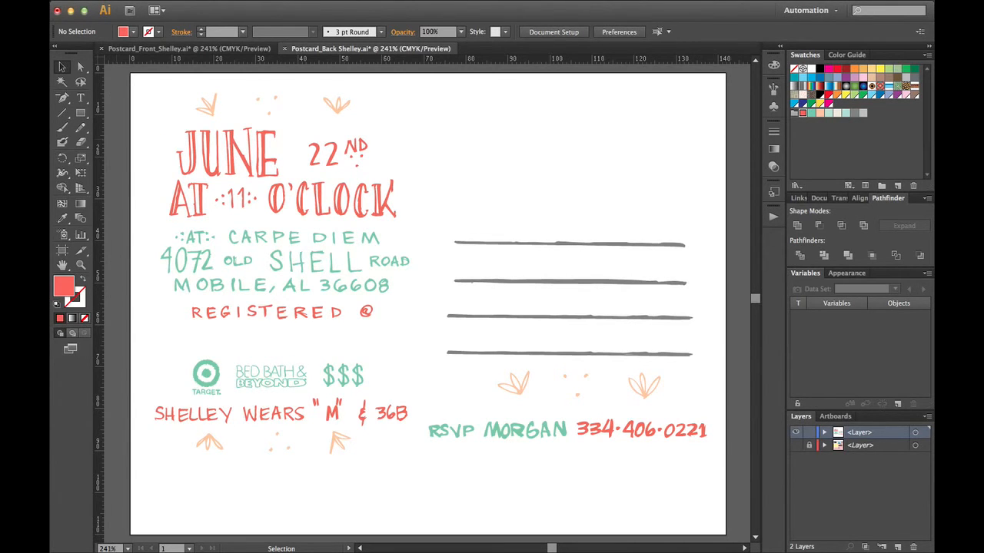
Switch to Illustrator and place "jcp vs.psd" in the postcard back document, flattening its layers to a single image
{"action": "key", "text": "super+shift+p"}
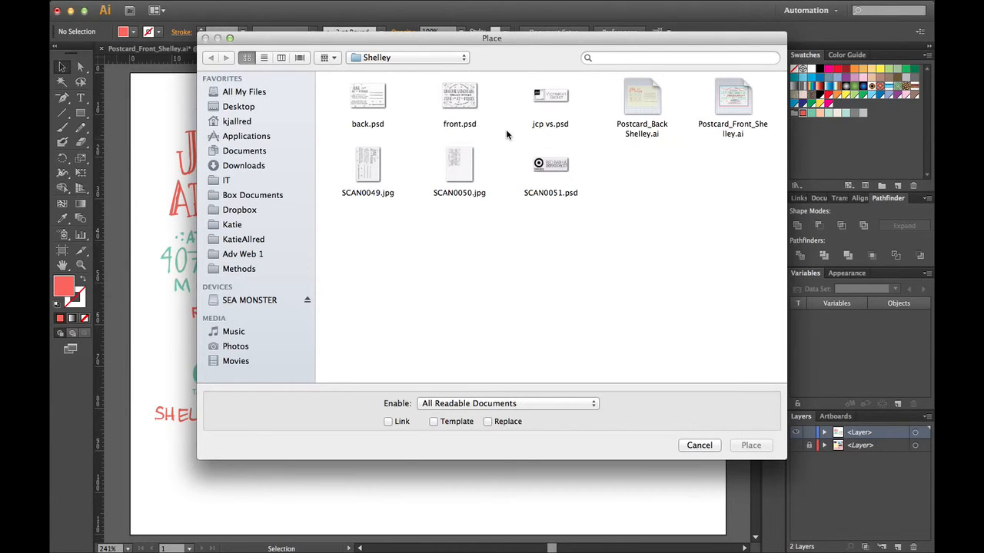
{"action": "left_click", "coordinate": [560, 126]}
{"action": "left_click", "coordinate": [742, 446]}
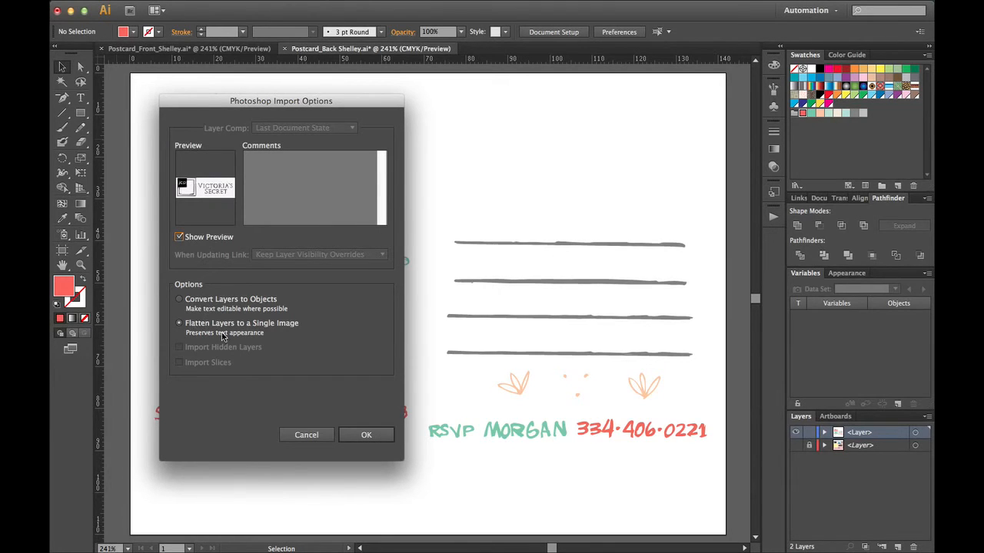
{"action": "left_click", "coordinate": [367, 435]}
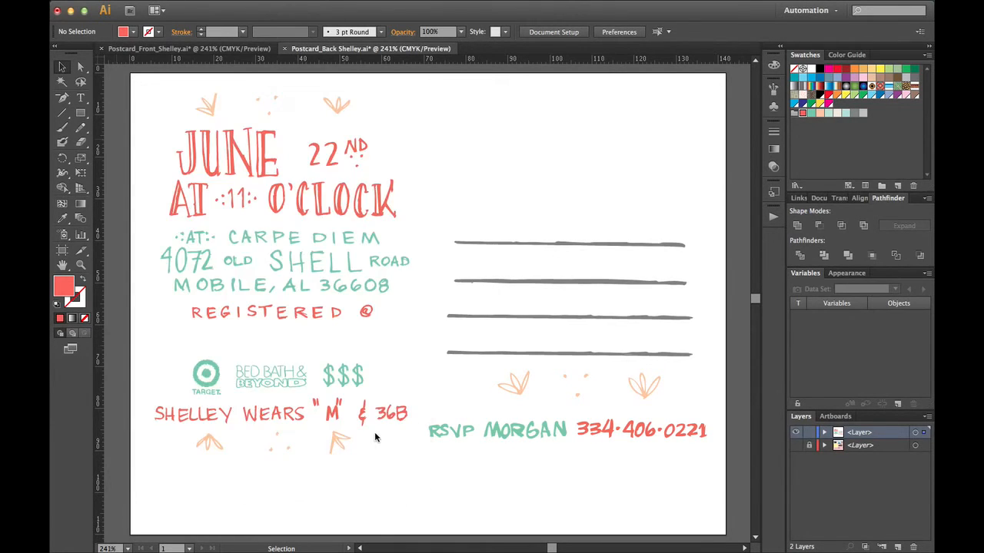
Scale the placed logo image down to about 49 mm wide and position it over the address lines
{"action": "left_click_drag", "start_coordinate": [365, 221], "coordinate": [536, 271]}
{"action": "left_click_drag", "start_coordinate": [283, 254], "coordinate": [283, 254]}
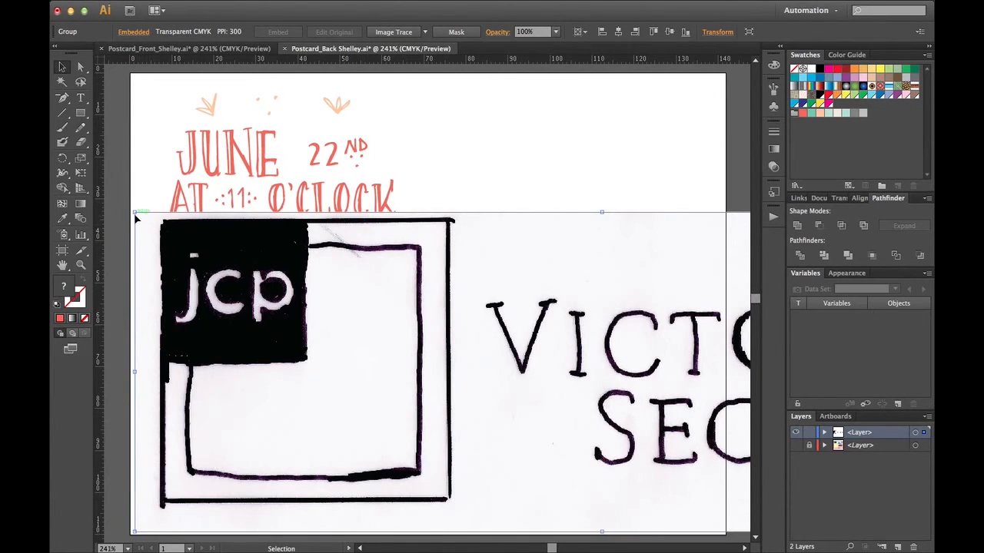
{"action": "left_click_drag", "start_coordinate": [133, 213], "coordinate": [537, 403]}
{"action": "left_click_drag", "start_coordinate": [730, 432], "coordinate": [288, 246]}
{"action": "left_click_drag", "start_coordinate": [248, 212], "coordinate": [421, 274]}
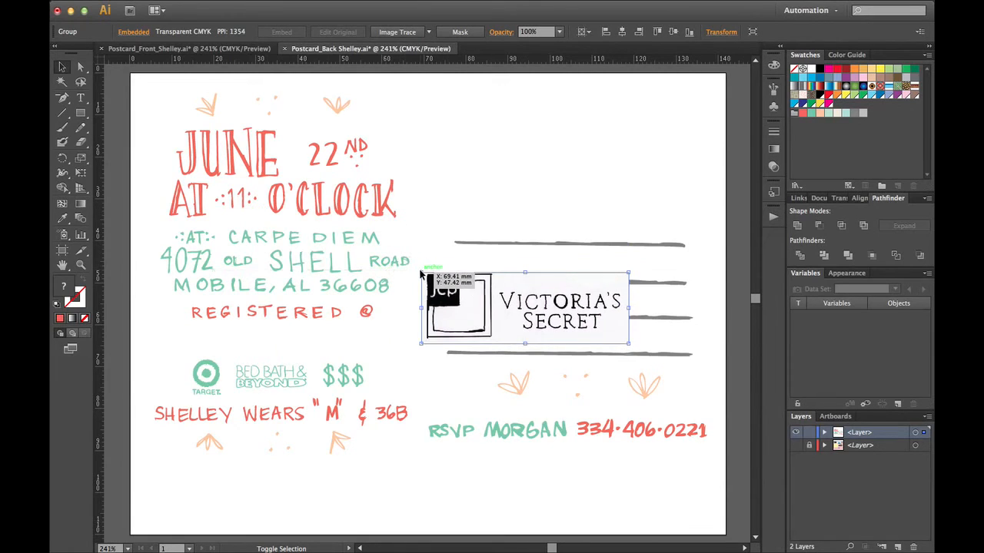
Image Trace the placed logo image and expand the tracing into vector paths
{"action": "left_click", "coordinate": [406, 37]}
{"action": "left_click_drag", "start_coordinate": [50, 222], "coordinate": [177, 225]}
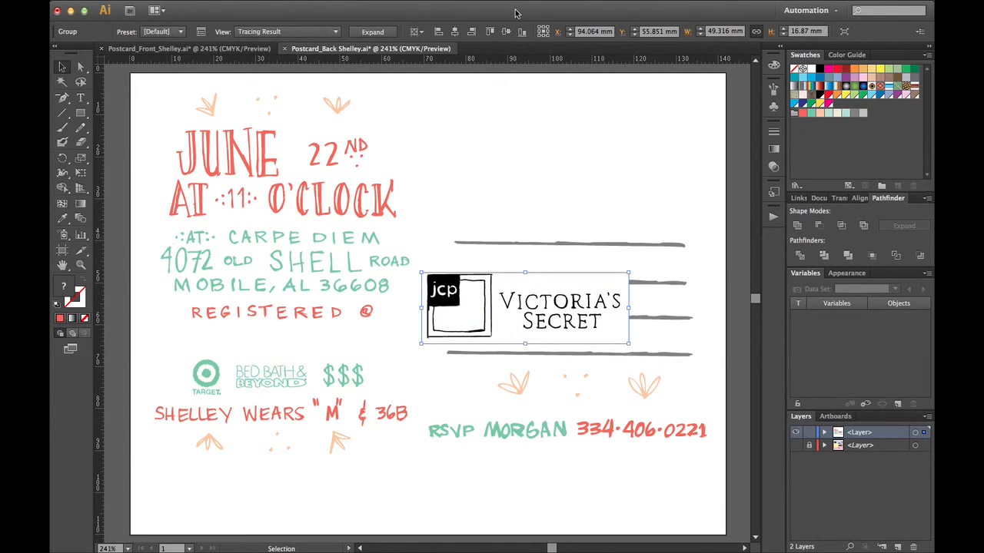
{"action": "left_click", "coordinate": [373, 31]}
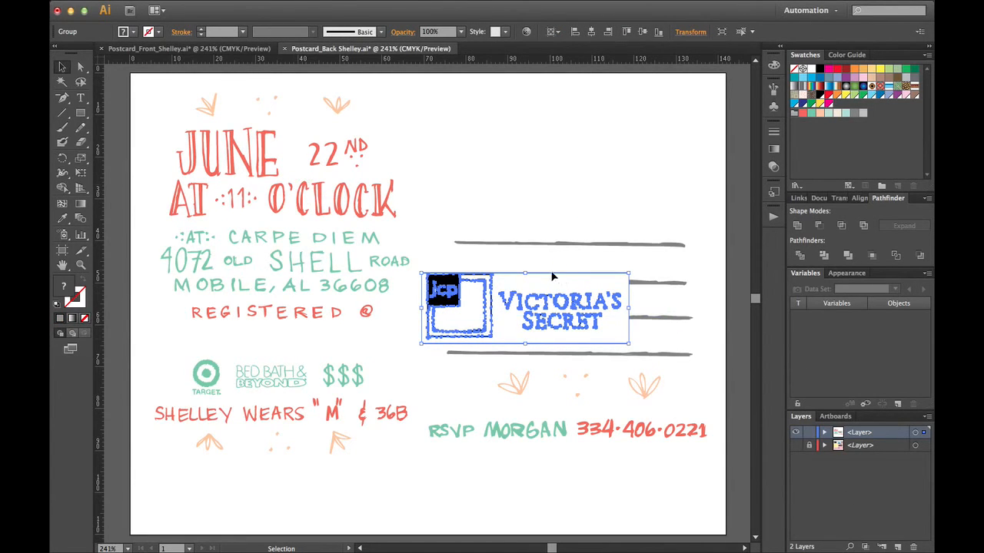
Move the traced logos beneath the "REGISTERED @" line and scale them down to fit above the other store logos
{"action": "left_click_drag", "start_coordinate": [541, 283], "coordinate": [324, 338]}
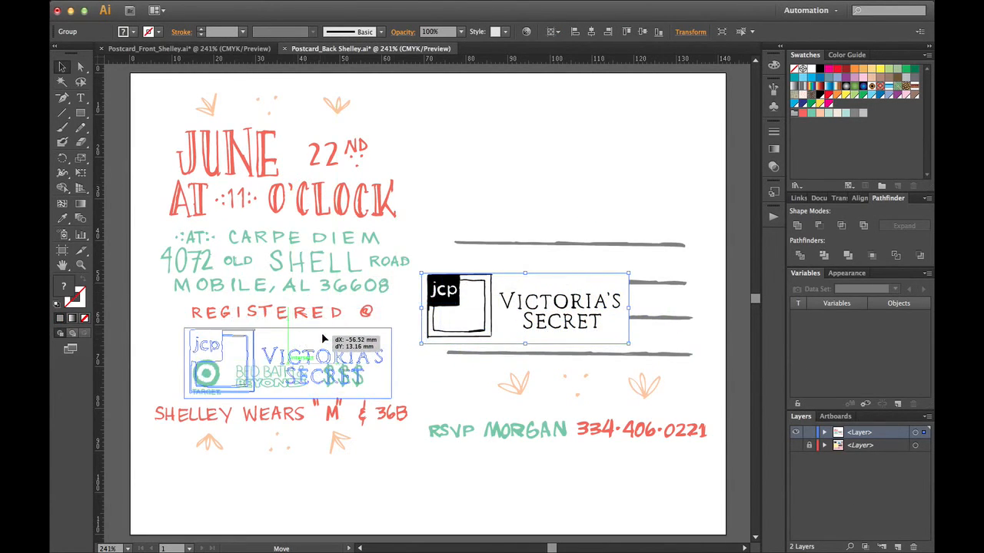
{"action": "left_click_drag", "start_coordinate": [391, 329], "coordinate": [327, 350]}
{"action": "left_click_drag", "start_coordinate": [233, 374], "coordinate": [254, 353]}
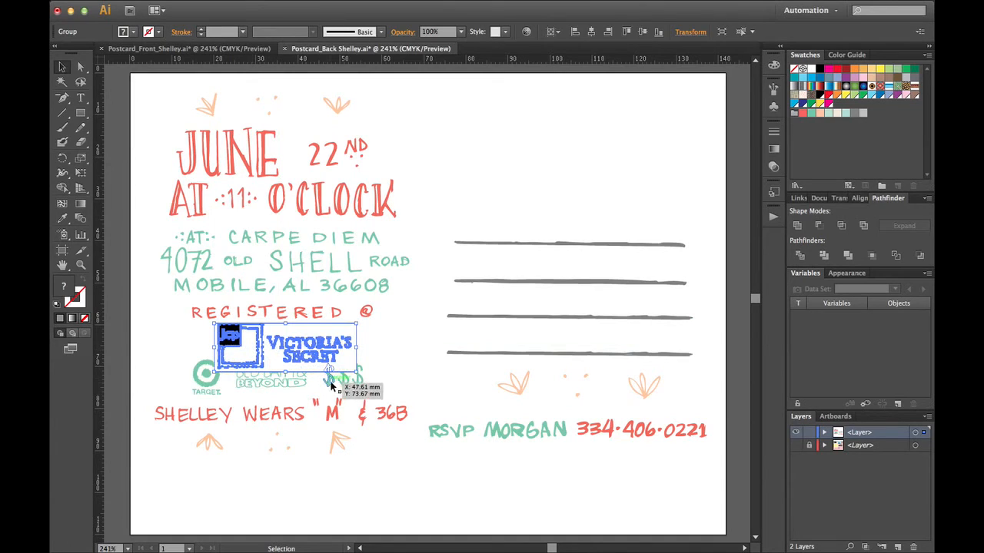
{"action": "mouse_move", "coordinate": [355, 377]}
{"action": "left_mouse_down"}
{"action": "mouse_move", "coordinate": [334, 362]}
{"action": "mouse_move", "coordinate": [340, 370]}
{"action": "left_mouse_up"}
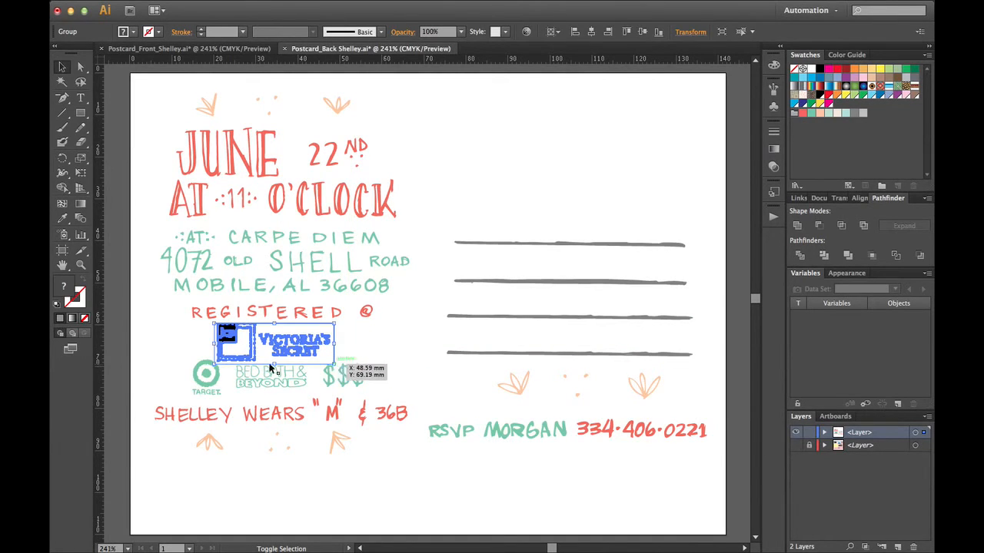
{"action": "left_click", "coordinate": [370, 333]}
{"action": "left_click", "coordinate": [303, 337]}
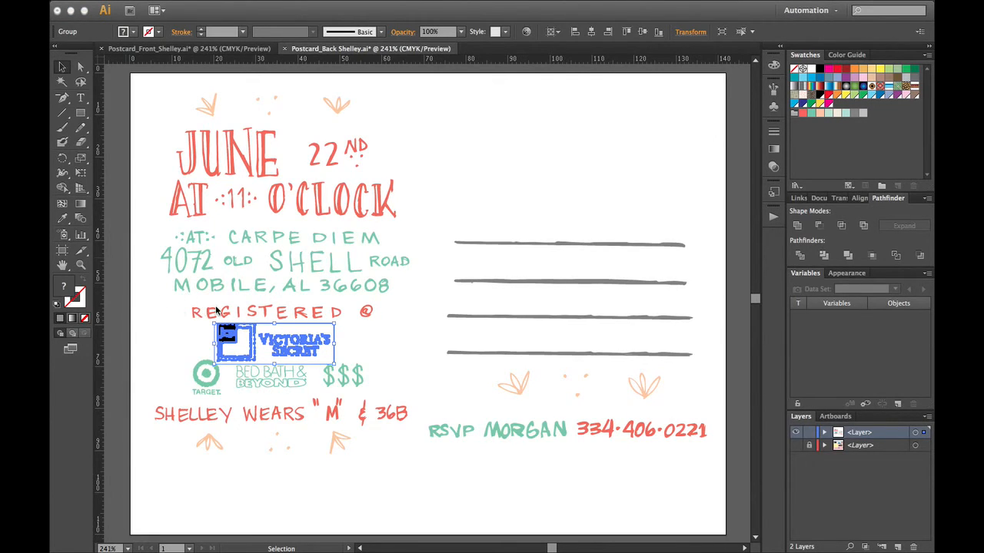
{"action": "left_click", "coordinate": [240, 339]}
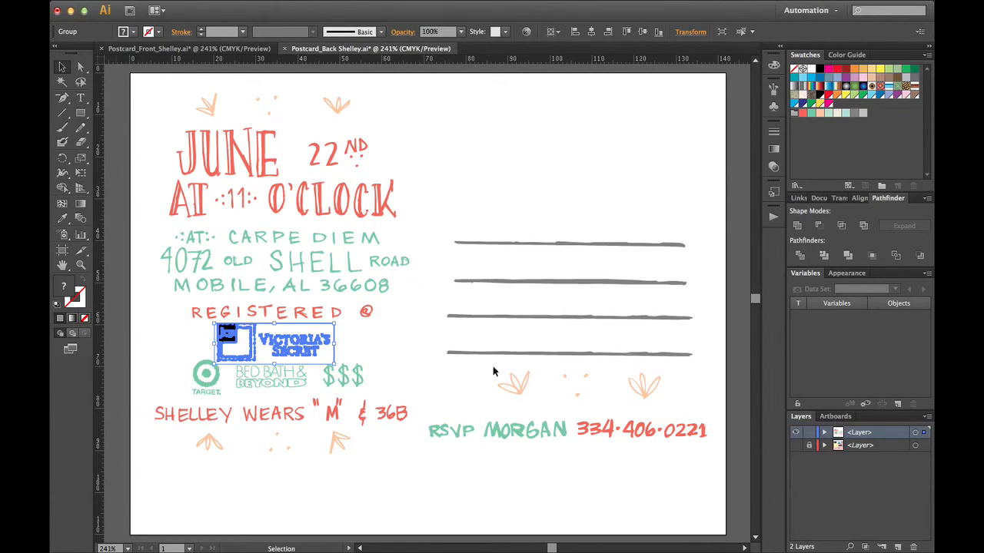
{"action": "left_click", "coordinate": [355, 342]}
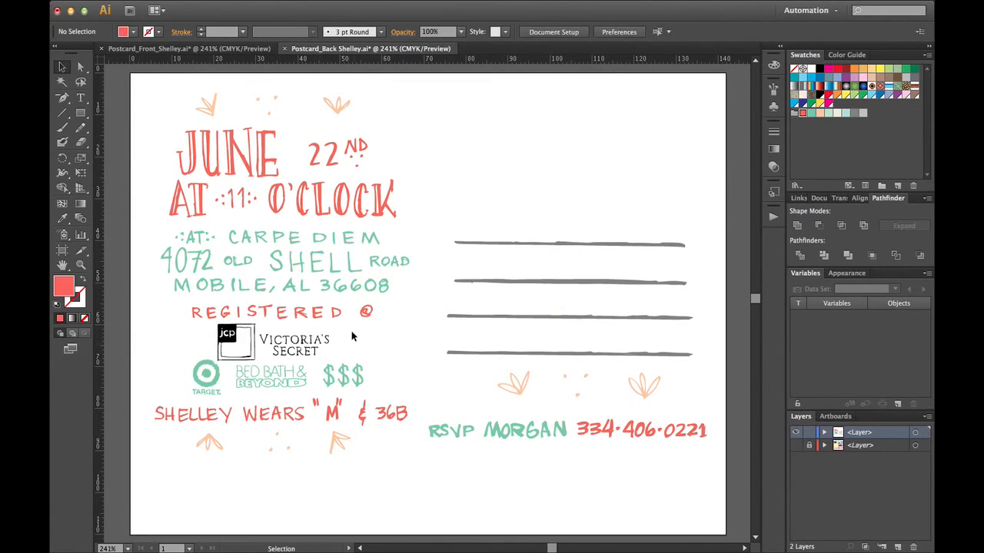
{"action": "left_click", "coordinate": [288, 333]}
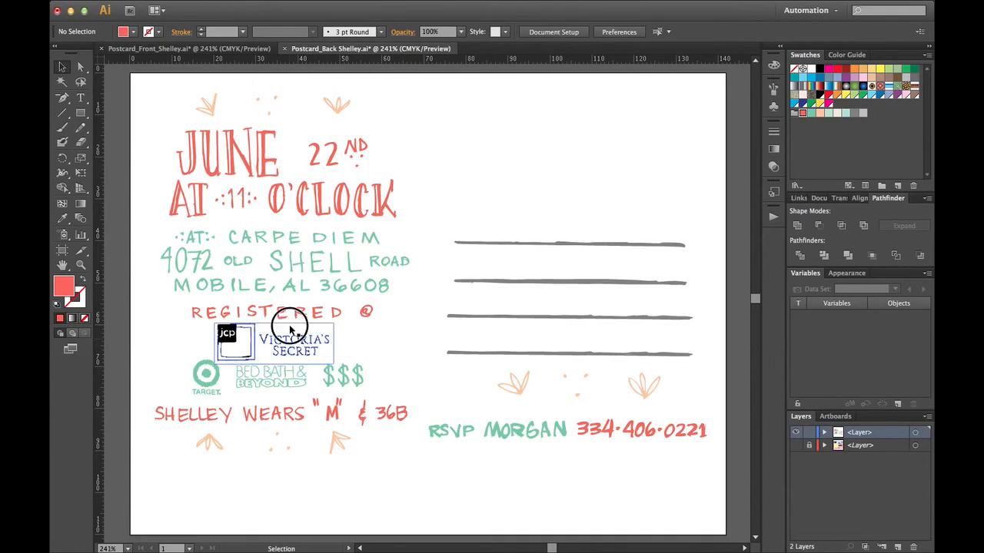
{"action": "key", "text": "Delete"}
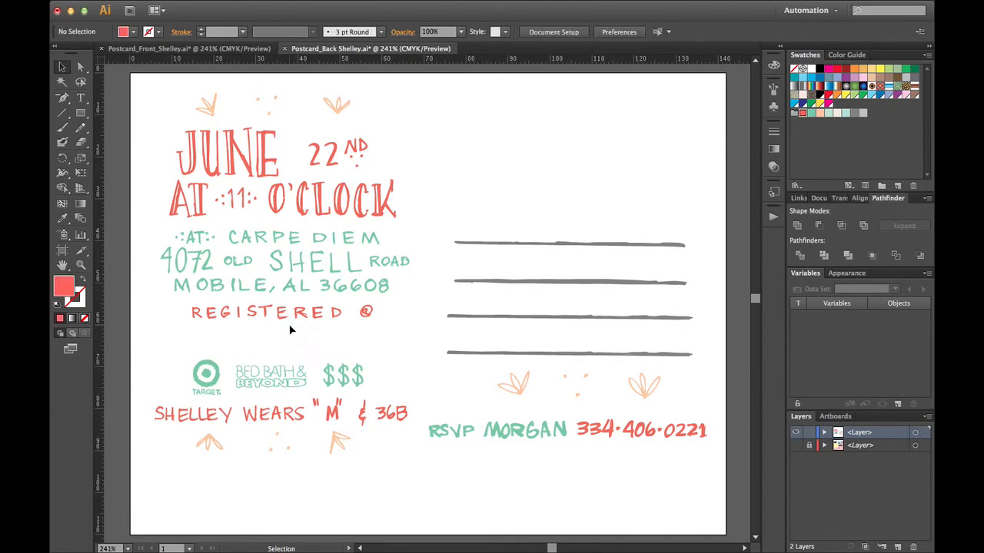
{"action": "key", "text": "super+z"}
{"action": "left_click", "coordinate": [359, 335]}
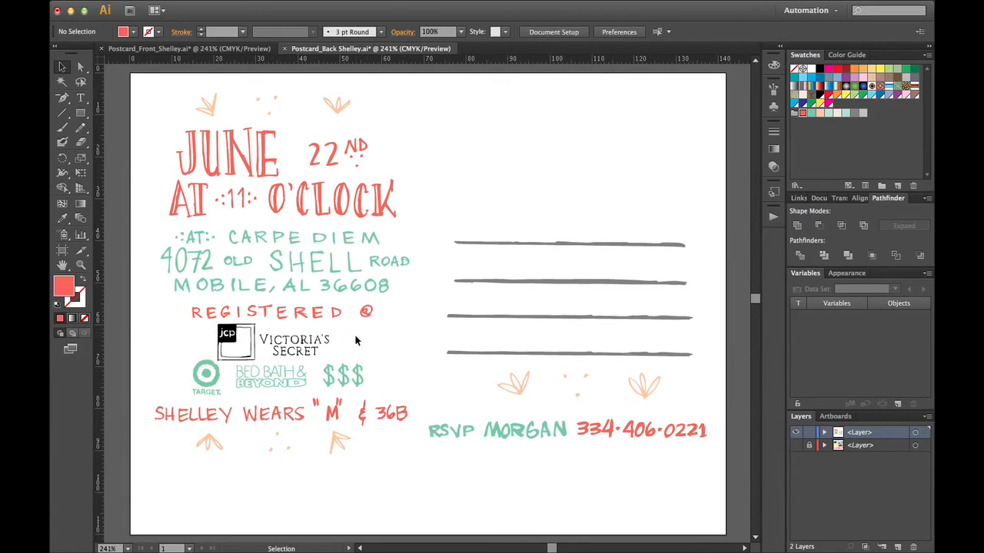
Ungroup the traced logos and delete their white background shape along with the white path inside the jcp frame
{"action": "left_click", "coordinate": [313, 331]}
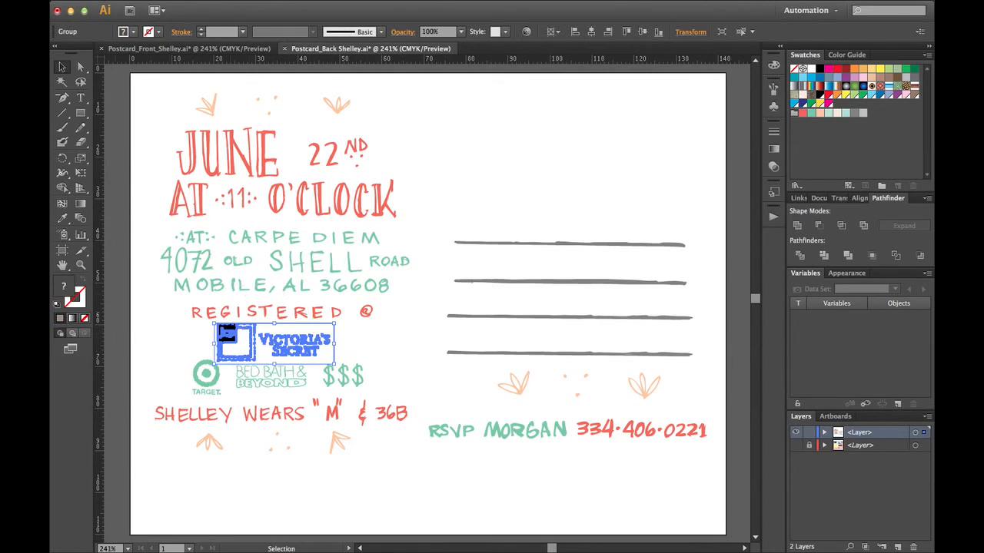
{"action": "left_click", "coordinate": [385, 335]}
{"action": "left_click", "coordinate": [324, 331]}
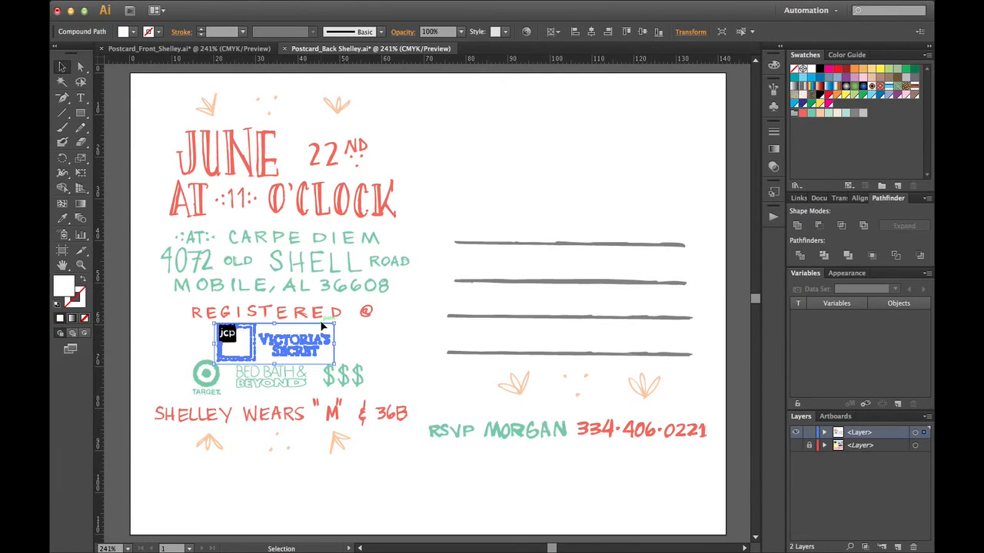
{"action": "left_click", "coordinate": [347, 341]}
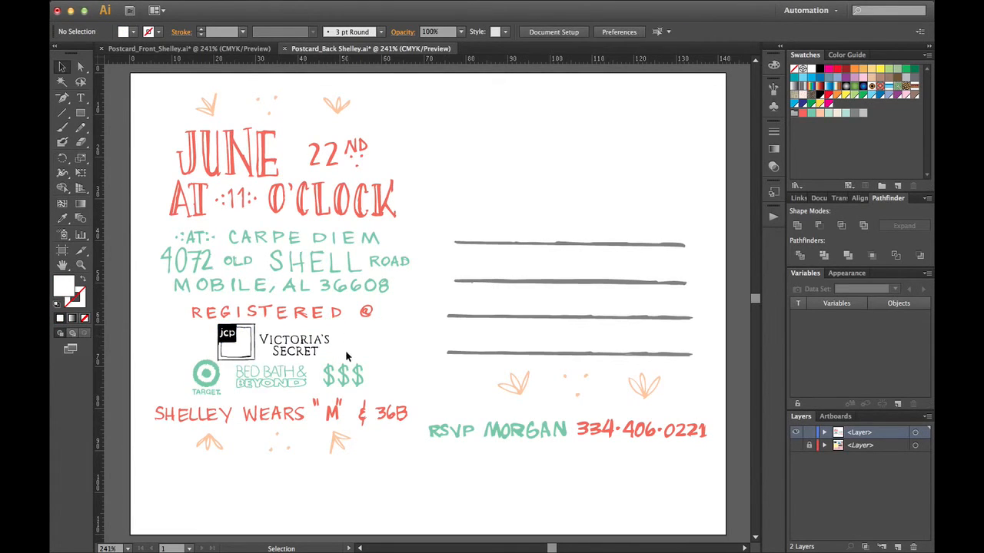
{"action": "left_click", "coordinate": [246, 341]}
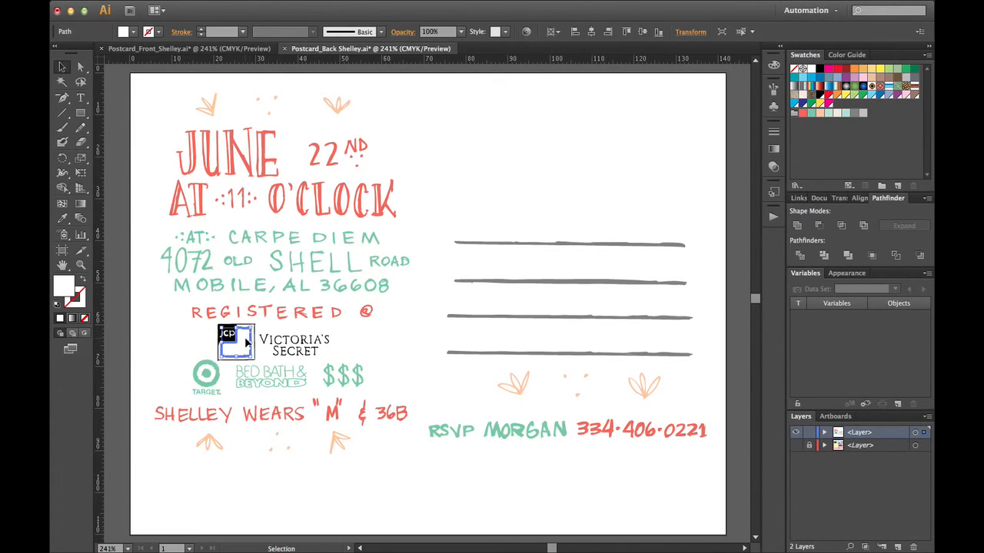
{"action": "key", "text": "Delete"}
{"action": "left_click", "coordinate": [253, 333]}
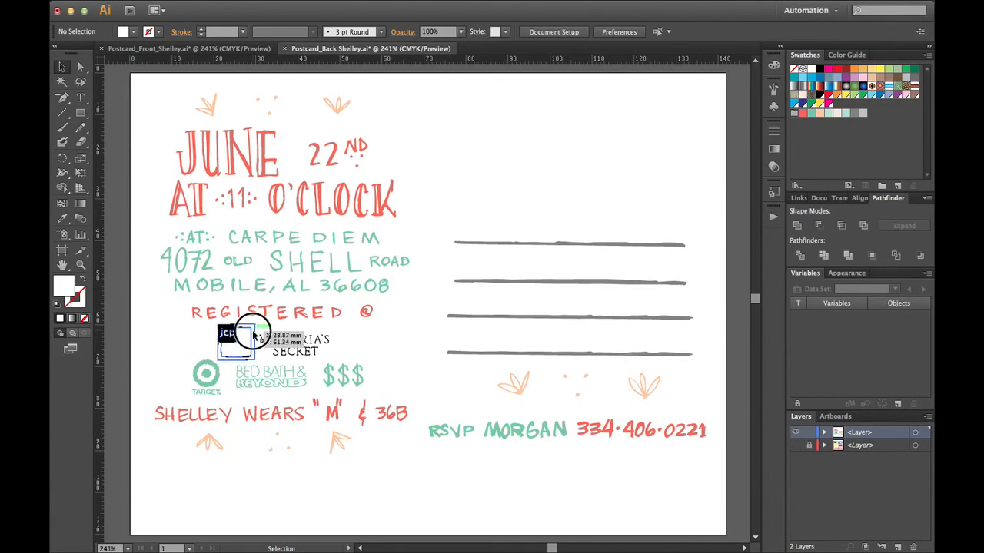
{"action": "left_click", "coordinate": [266, 330]}
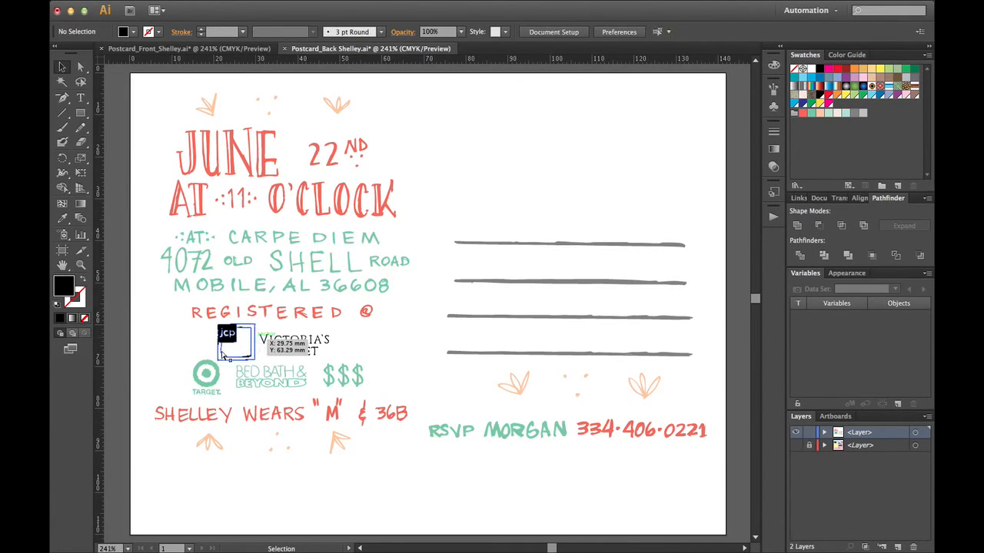
Delete the white shapes filling the letters j, c and p in the solid square of the jcp logo
{"action": "key", "text": "super+space"}
{"action": "left_click", "coordinate": [234, 335]}
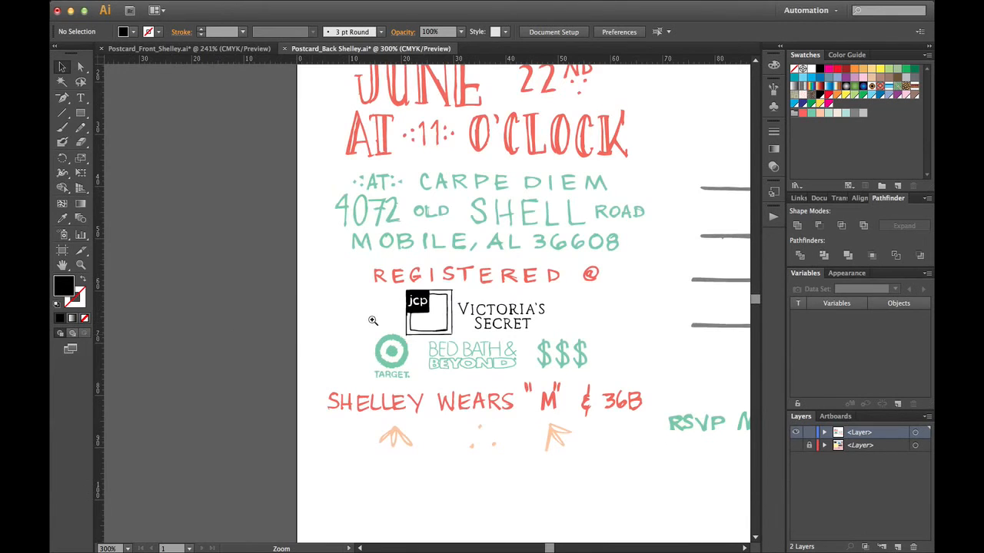
{"action": "left_click", "coordinate": [418, 311]}
{"action": "left_click", "coordinate": [431, 298]}
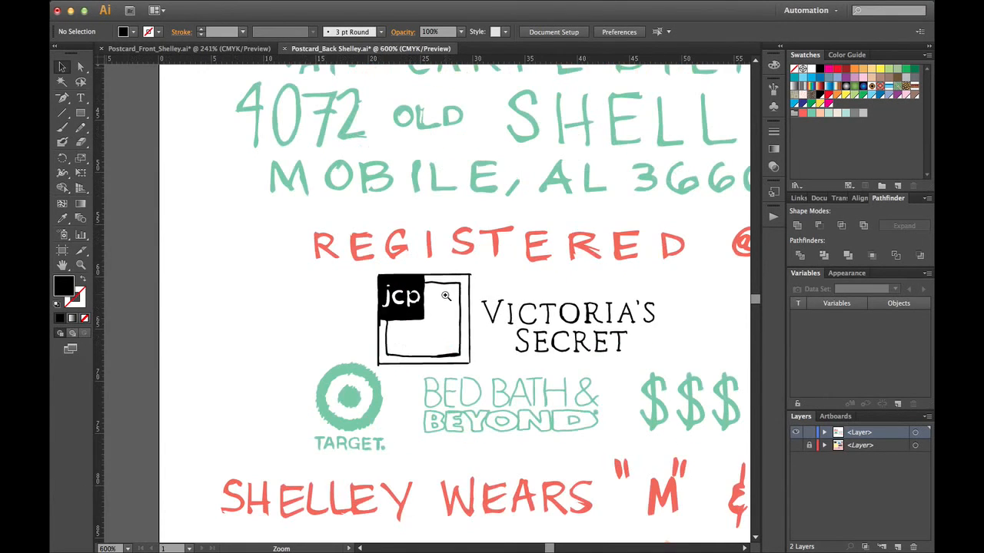
{"action": "left_click", "coordinate": [407, 300]}
{"action": "left_click", "coordinate": [403, 296]}
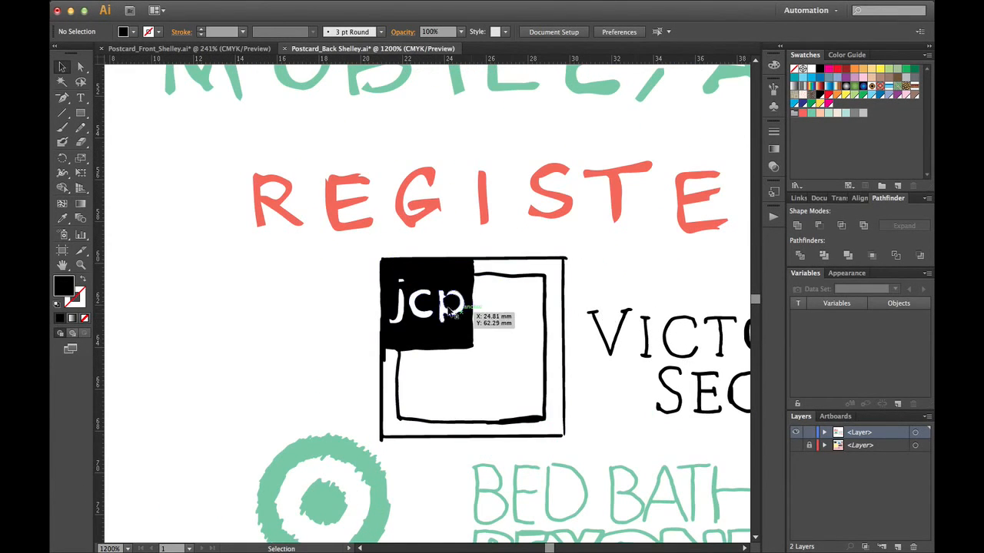
{"action": "left_click", "coordinate": [396, 306]}
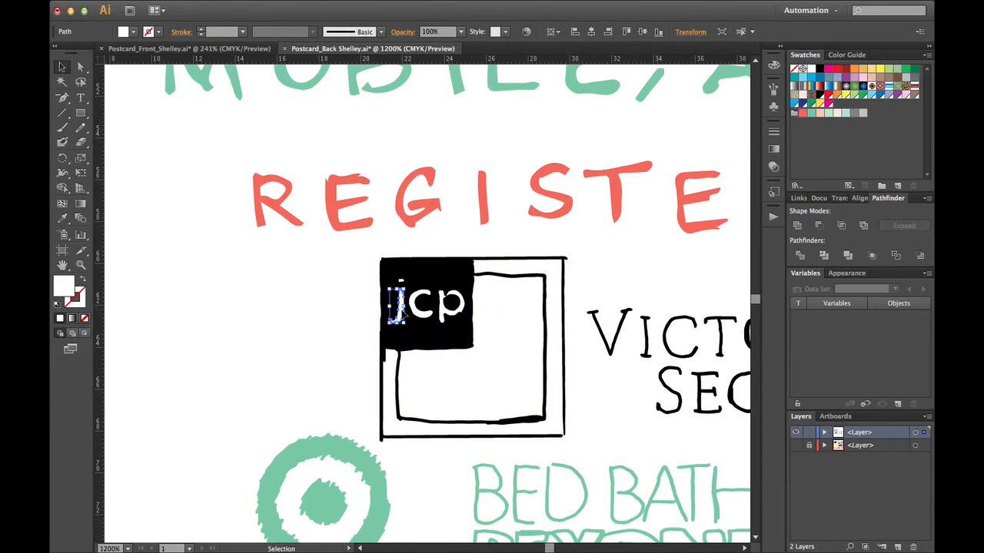
{"action": "key", "text": "super+shift+a"}
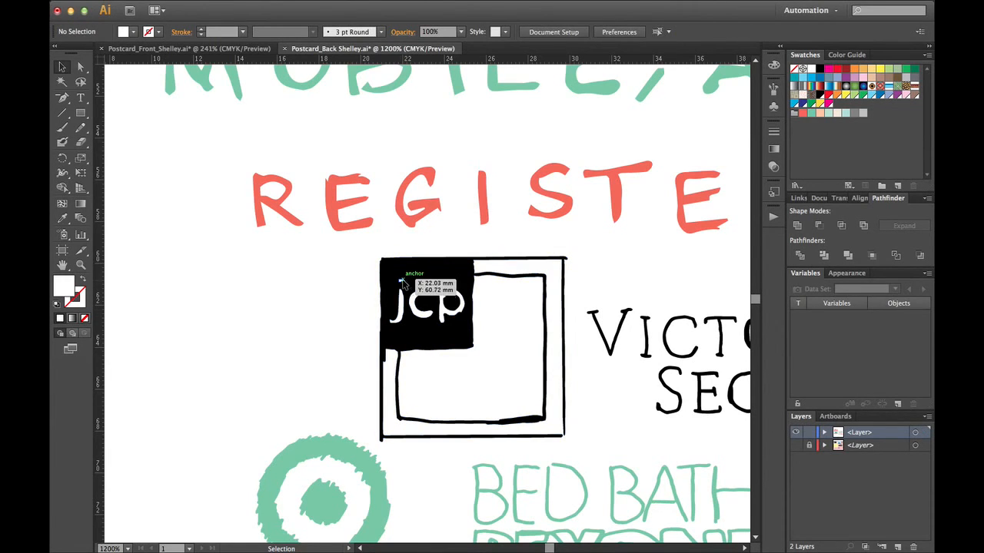
{"action": "left_click_drag", "start_coordinate": [400, 283], "coordinate": [415, 307]}
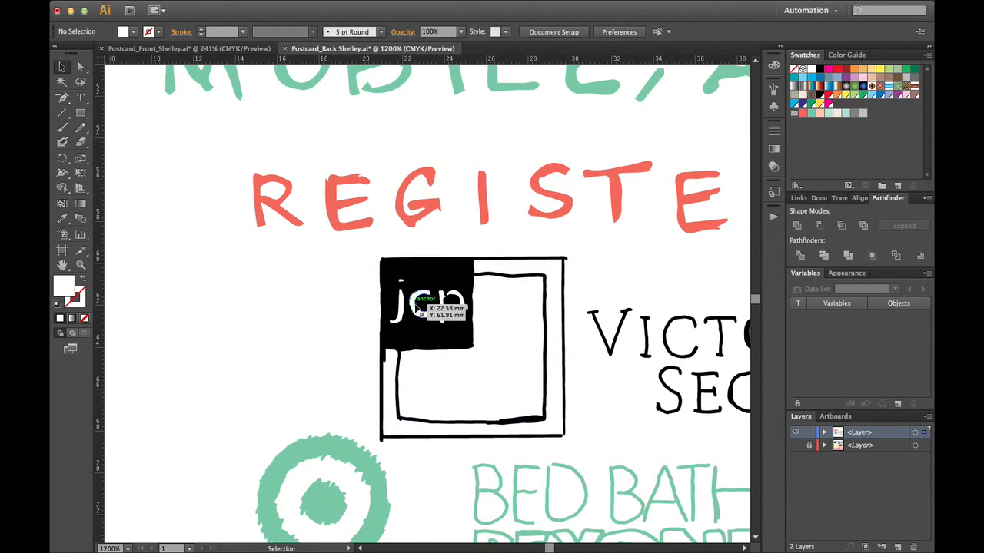
{"action": "left_click", "coordinate": [416, 305]}
{"action": "key", "text": "super+shift+a"}
{"action": "left_click", "coordinate": [452, 311]}
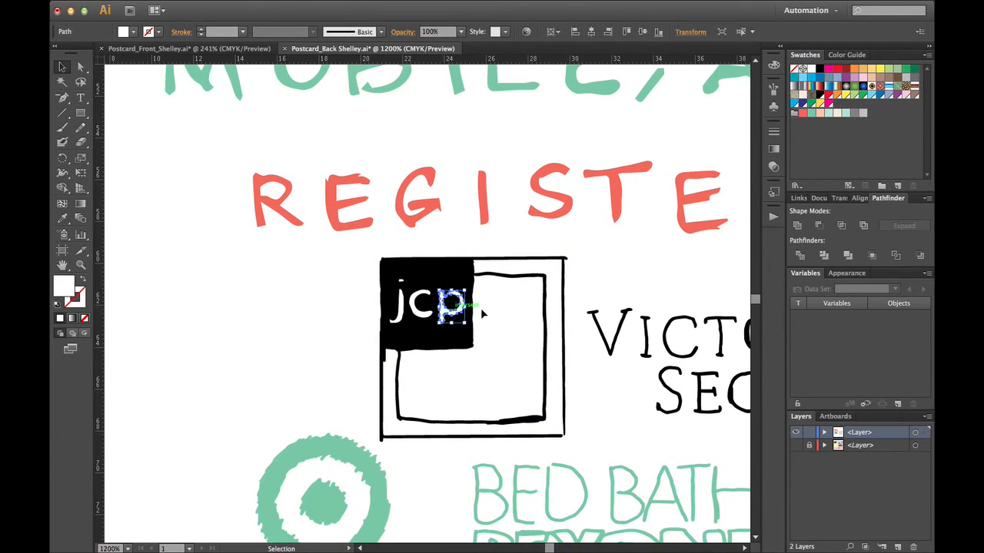
{"action": "key", "text": "super+shift+a"}
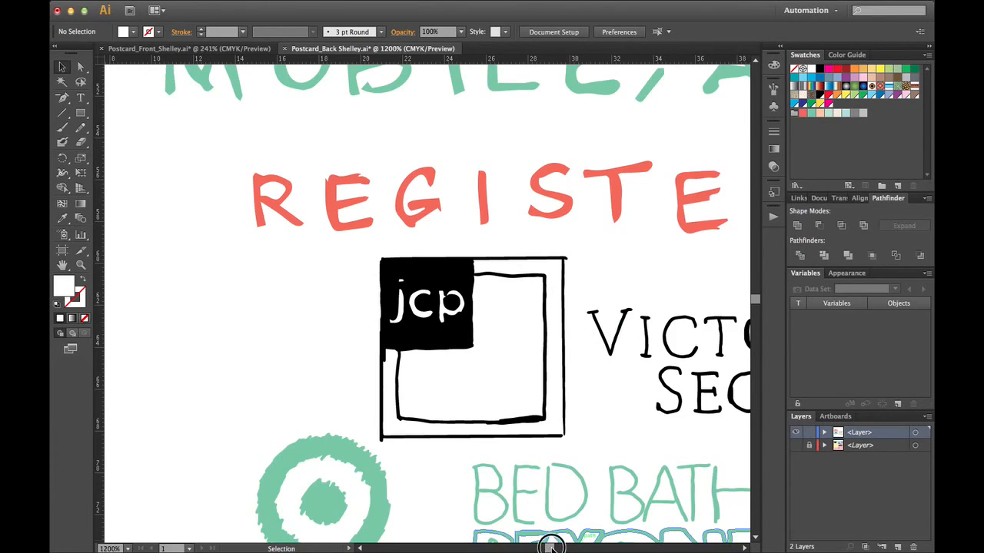
Cut out the white centres of the O, R and A in "VICTORIA'S" with Minus Front and delete the one in the R of "SECRET"
{"action": "left_click_drag", "start_coordinate": [549, 547], "coordinate": [551, 548]}
{"action": "left_click_drag", "start_coordinate": [357, 301], "coordinate": [353, 343]}
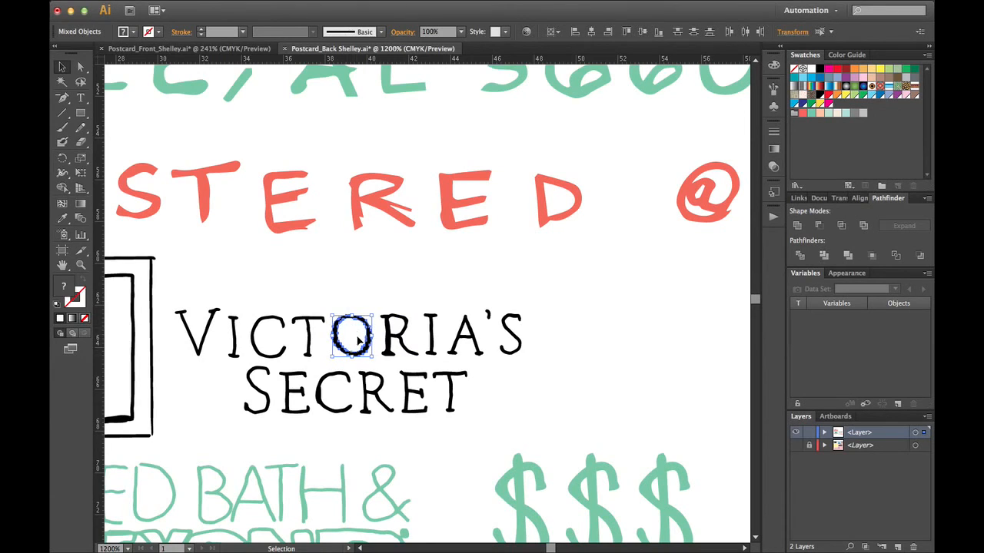
{"action": "left_click", "coordinate": [821, 227]}
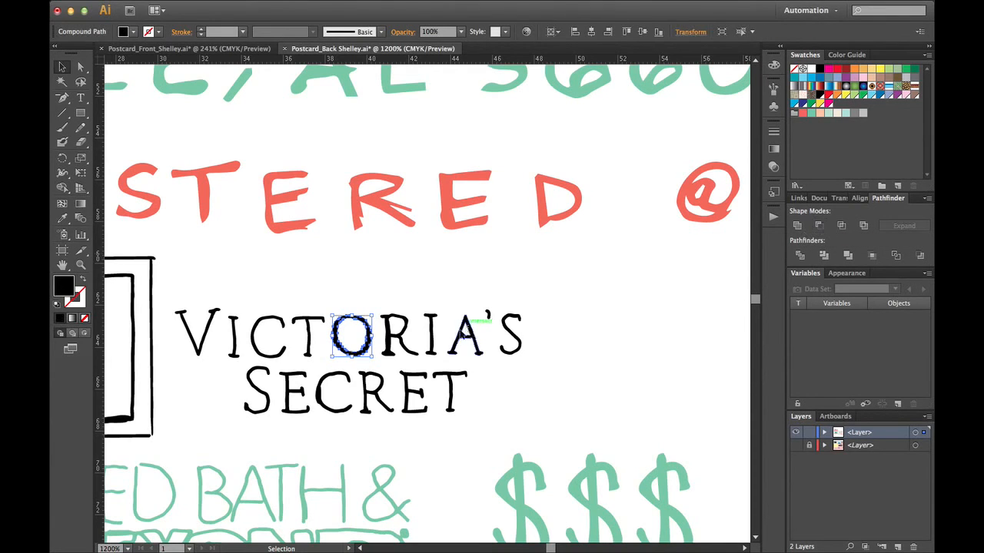
{"action": "left_click", "coordinate": [421, 332]}
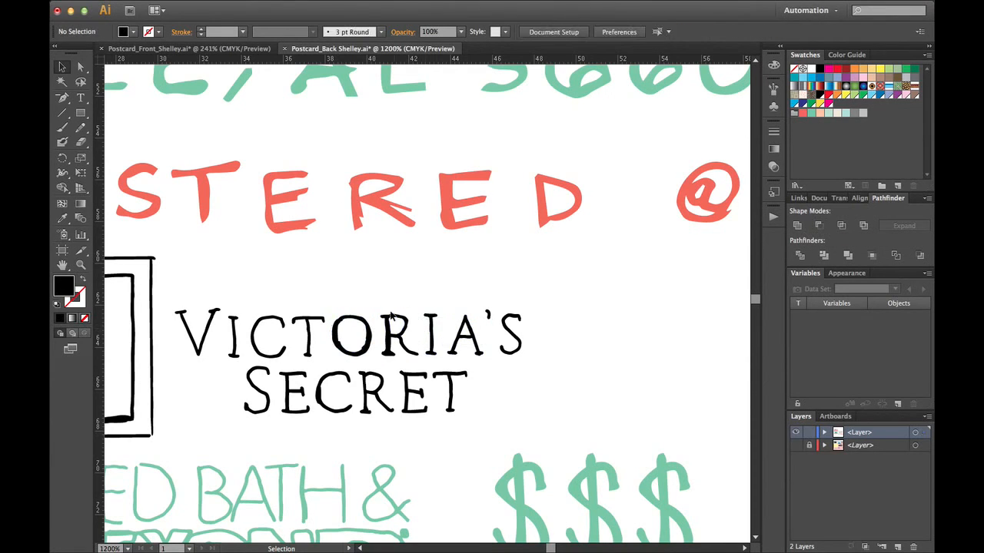
{"action": "left_click_drag", "start_coordinate": [376, 313], "coordinate": [404, 334]}
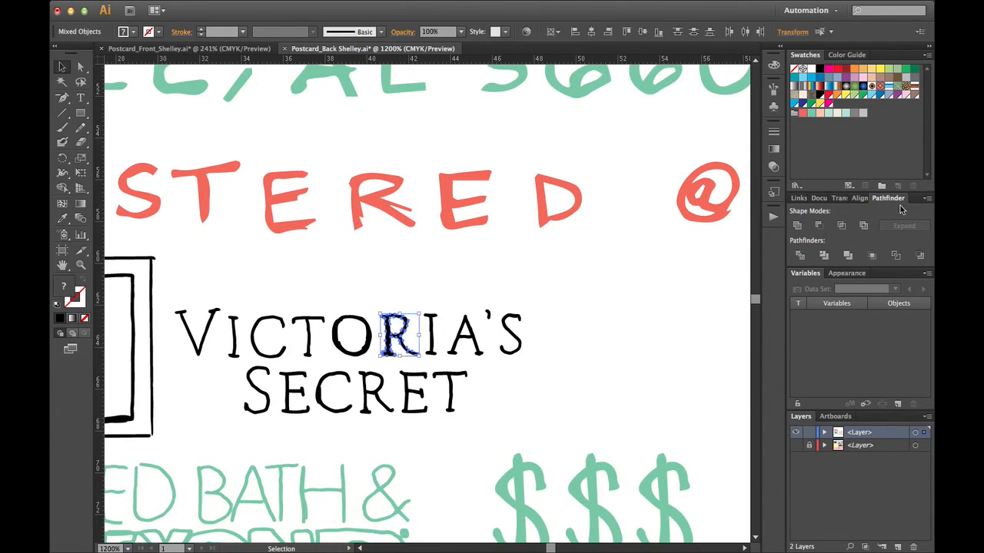
{"action": "left_click", "coordinate": [819, 226]}
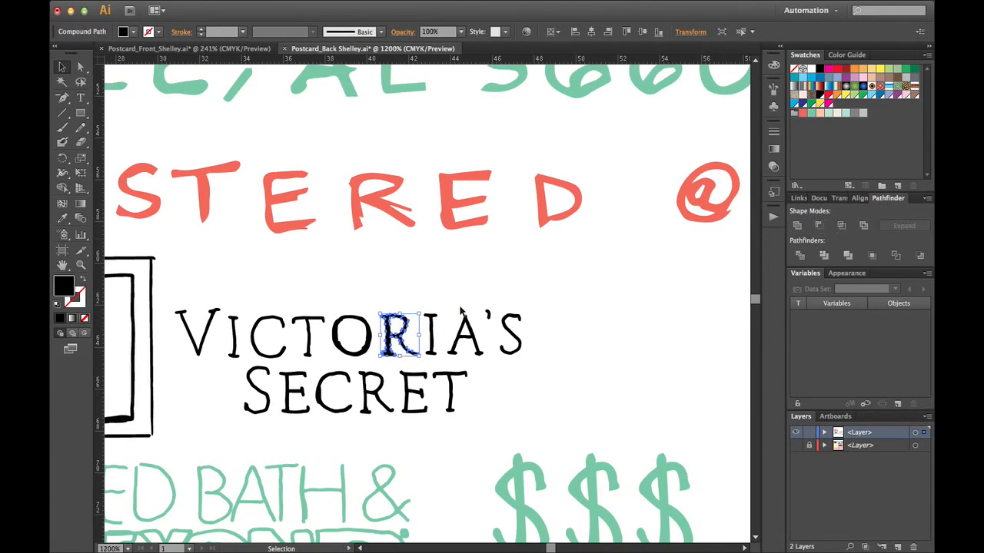
{"action": "left_click_drag", "start_coordinate": [456, 309], "coordinate": [470, 338]}
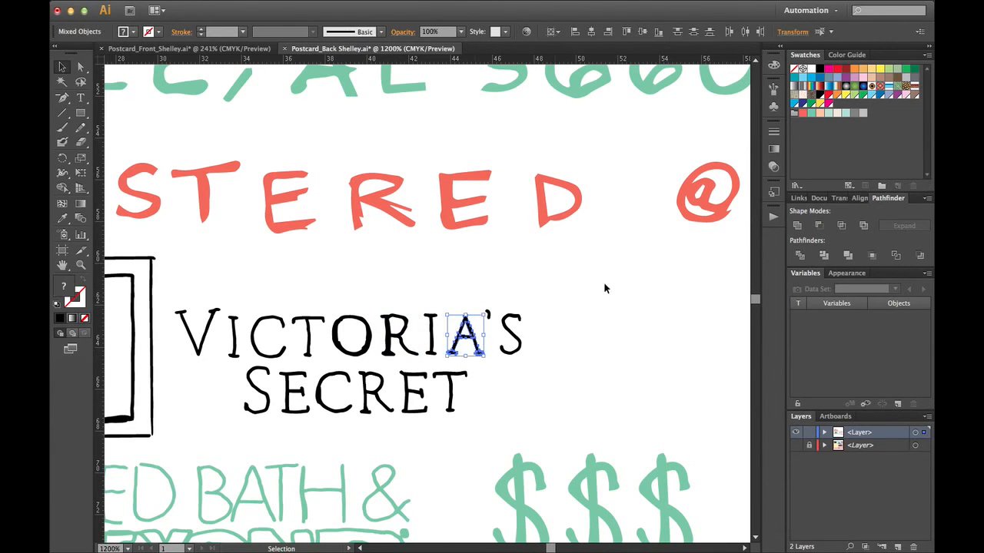
{"action": "left_click", "coordinate": [821, 226]}
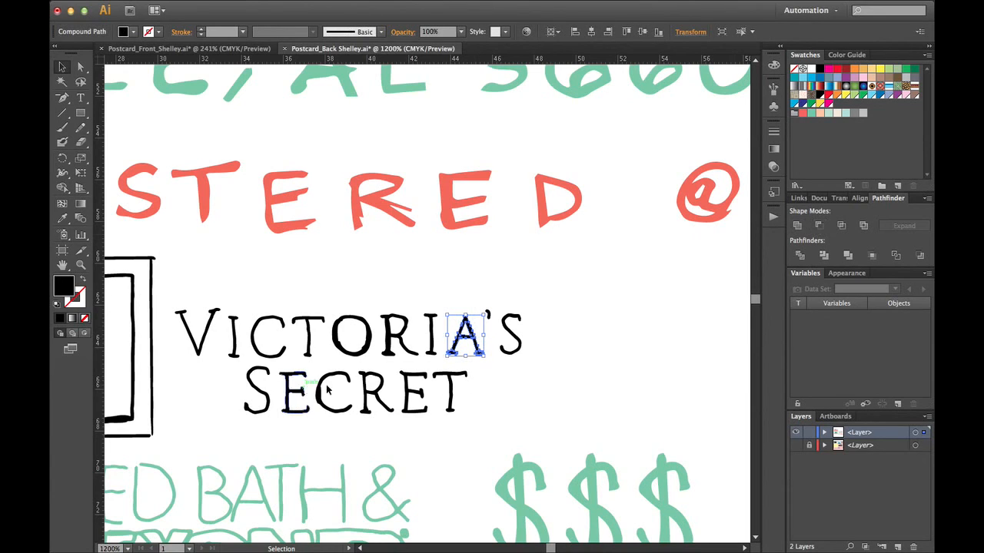
{"action": "left_click", "coordinate": [373, 392]}
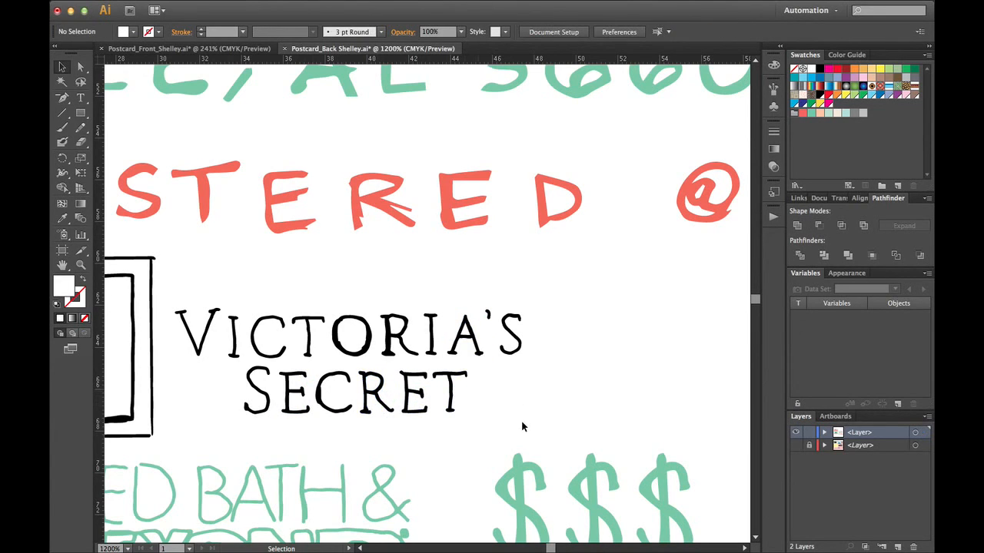
Recolour all the "VICTORIA'S SECRET" lettering with the green swatch R=115 G=212 B=171
{"action": "left_click_drag", "start_coordinate": [515, 421], "coordinate": [188, 284]}
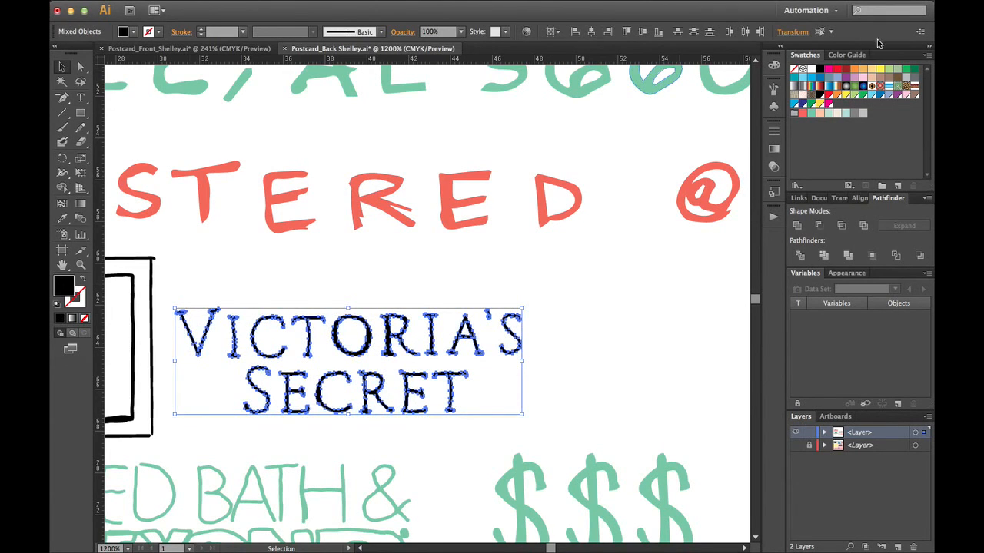
{"action": "left_click", "coordinate": [812, 114]}
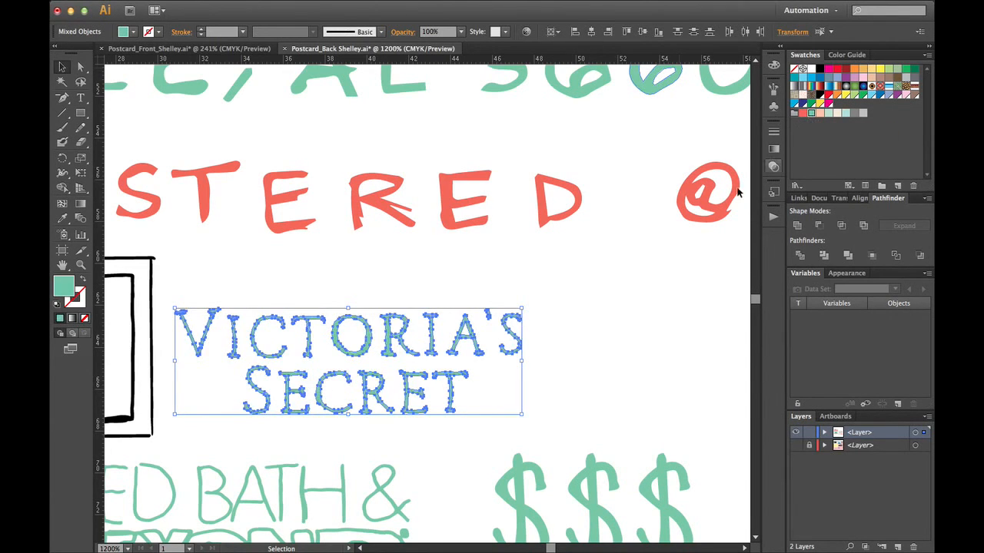
{"action": "left_click", "coordinate": [626, 310]}
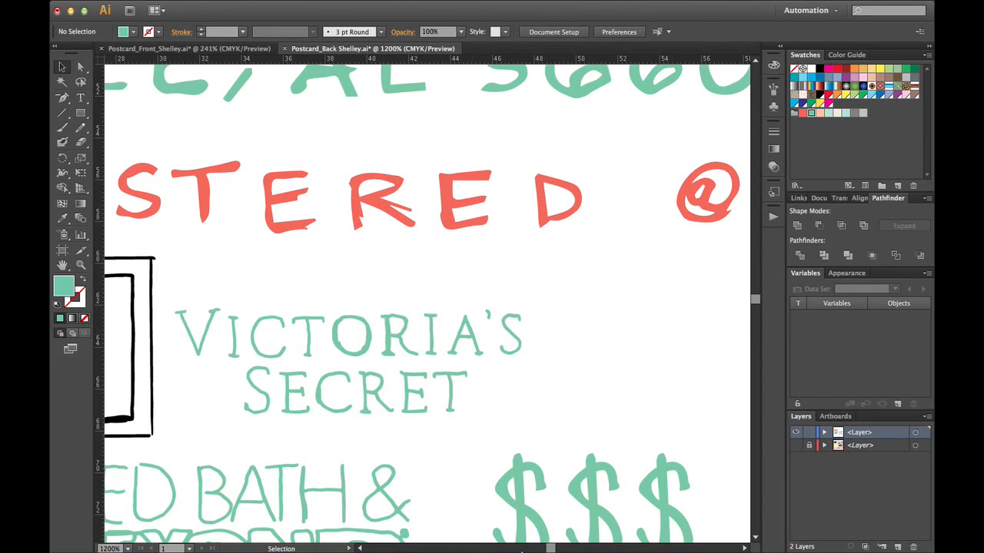
Fill the jcp logo's frame and square, and the black centre of its p, with the green swatch R=115 G=212 B=171
{"action": "left_click_drag", "start_coordinate": [551, 547], "coordinate": [549, 542]}
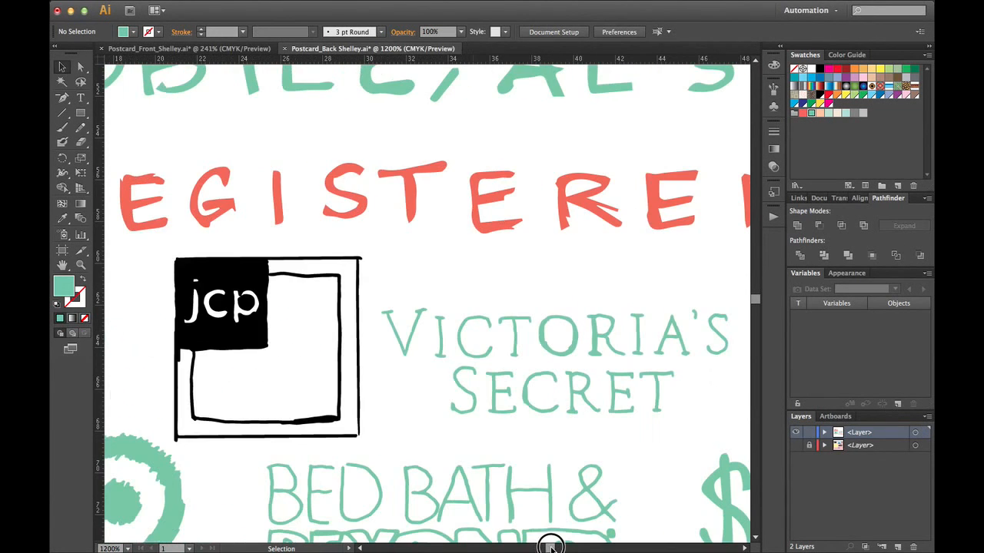
{"action": "left_click", "coordinate": [260, 284]}
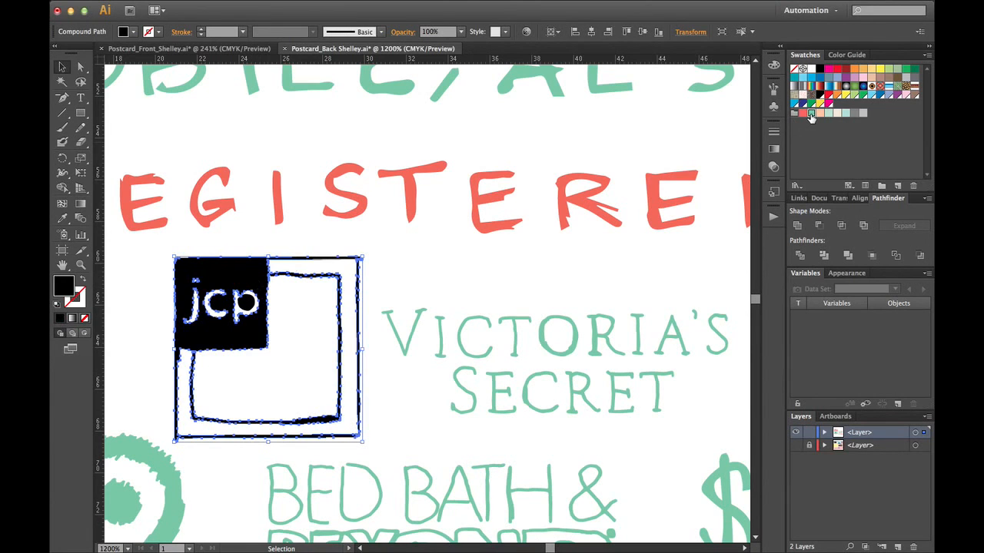
{"action": "left_click", "coordinate": [812, 113]}
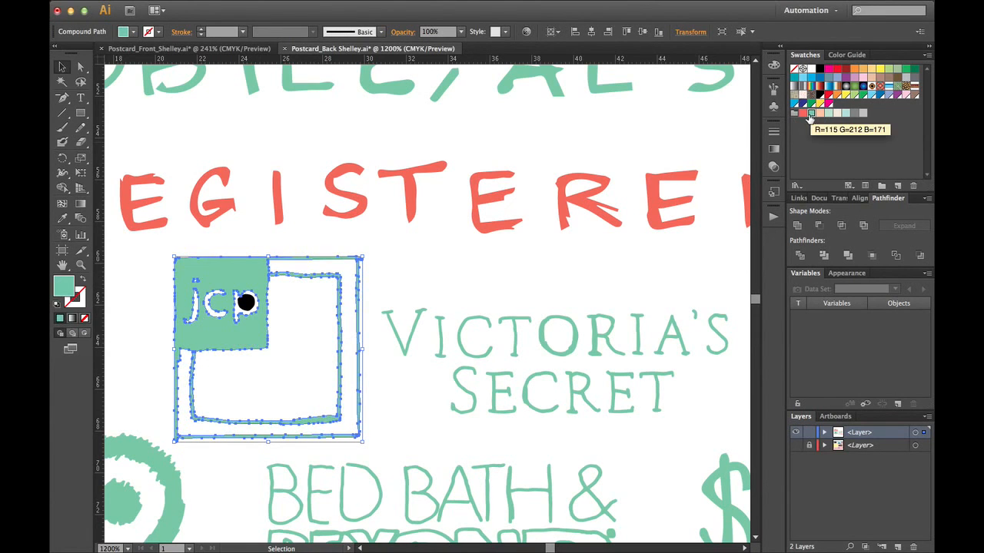
{"action": "left_click", "coordinate": [408, 272]}
{"action": "left_click", "coordinate": [246, 302]}
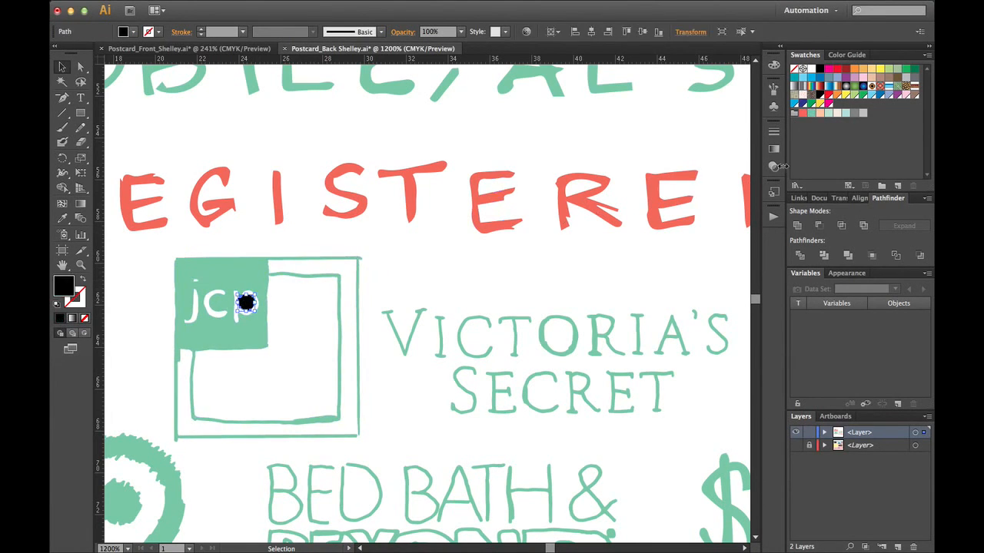
{"action": "left_click", "coordinate": [812, 113]}
{"action": "left_click", "coordinate": [485, 258]}
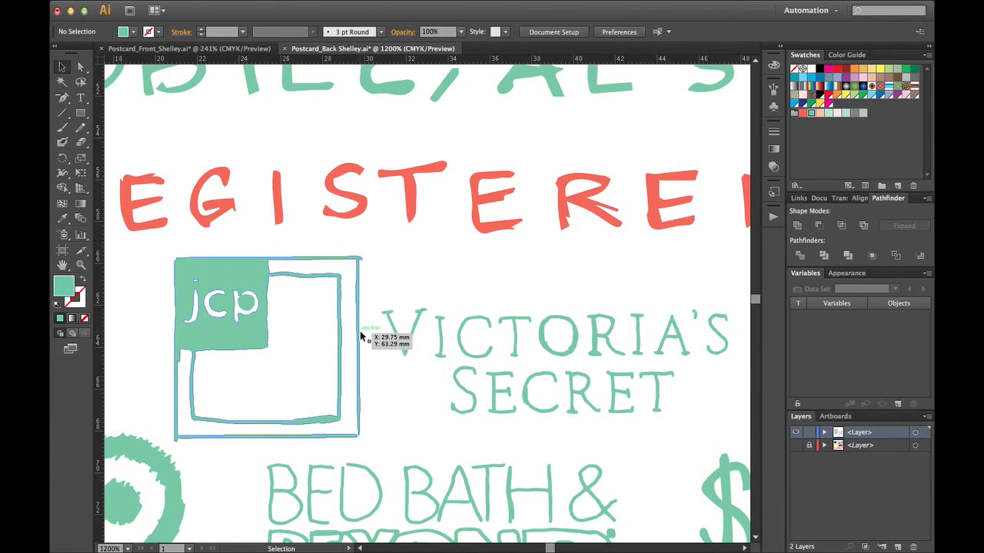
{"action": "key", "text": "super+minus"}
{"action": "key", "text": "super+minus"}
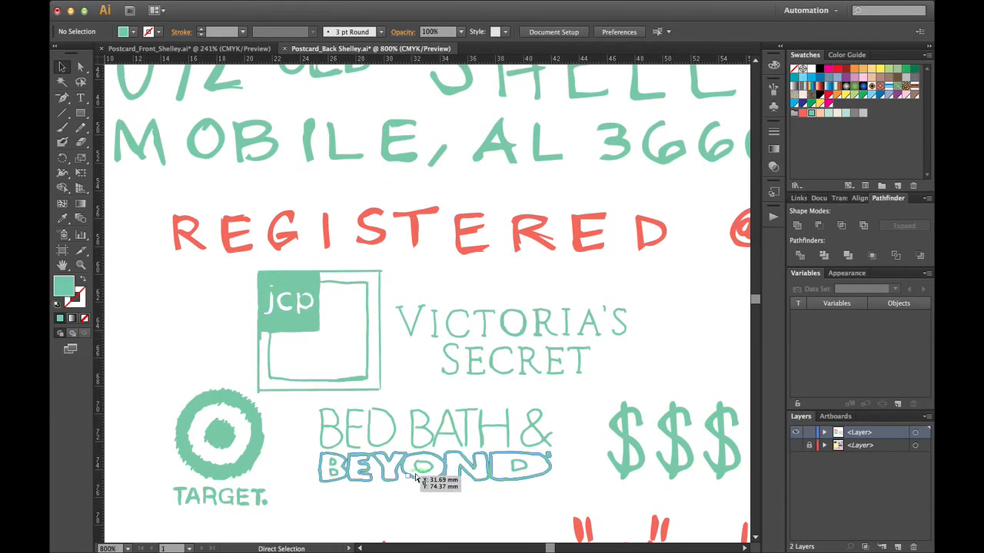
{"action": "key", "text": "super+minus"}
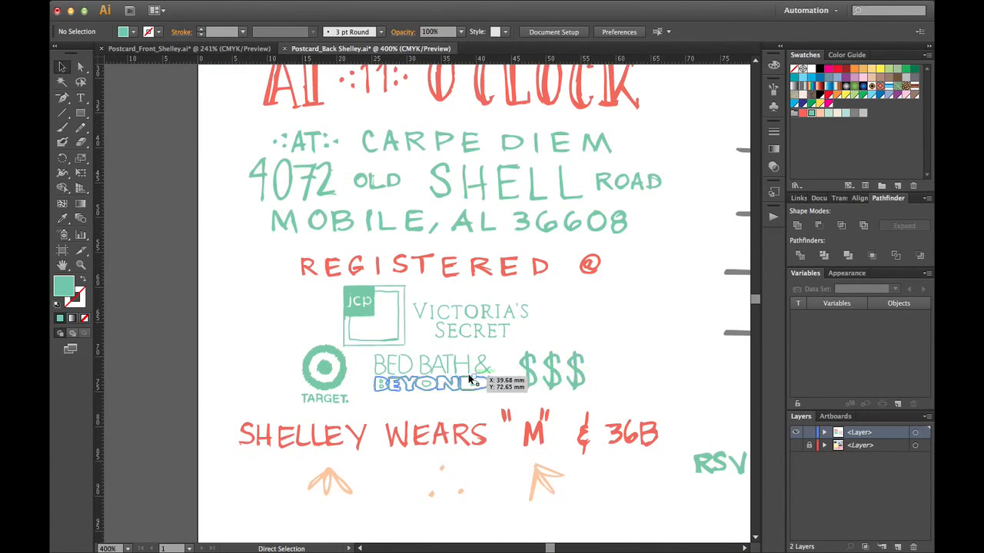